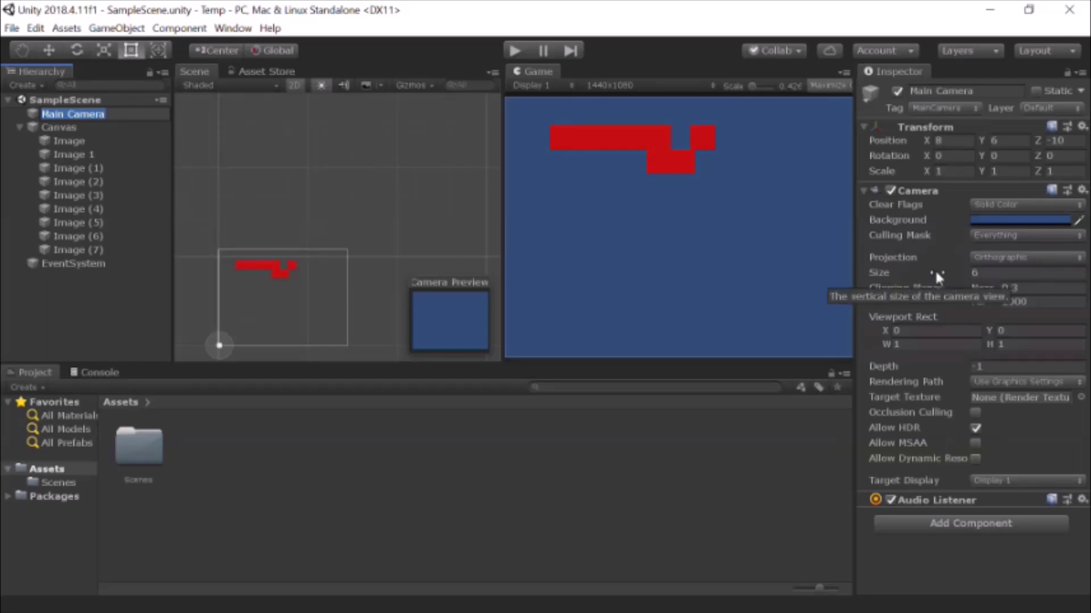
# - Examine the Canvas settings and the Rect Transform values of its child objects Image and Image 1
pyautogui.click(68, 155)
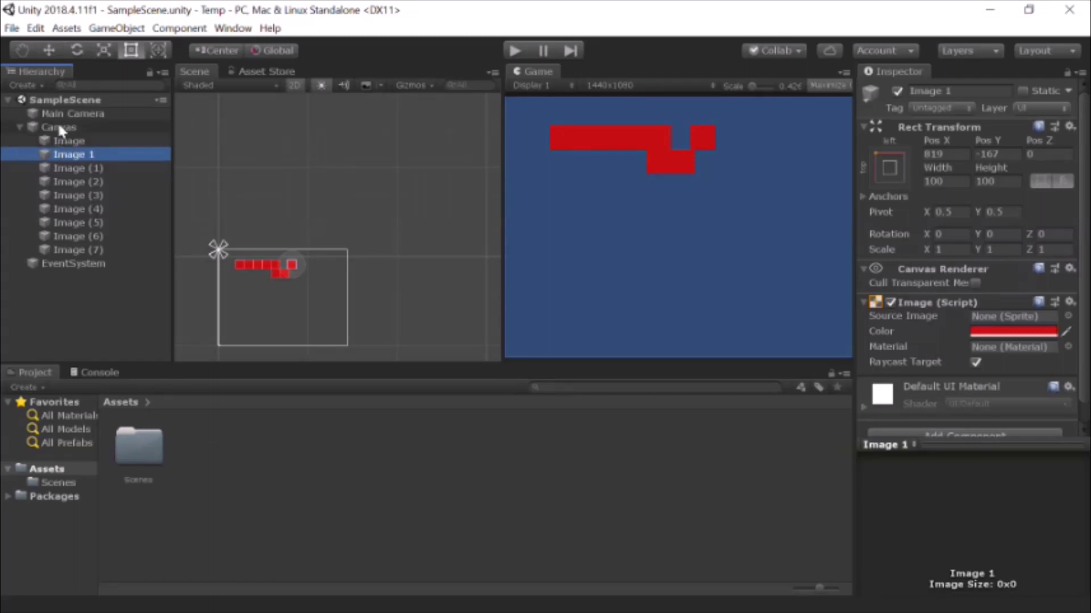
pyautogui.click(59, 127)
pyautogui.click(63, 153)
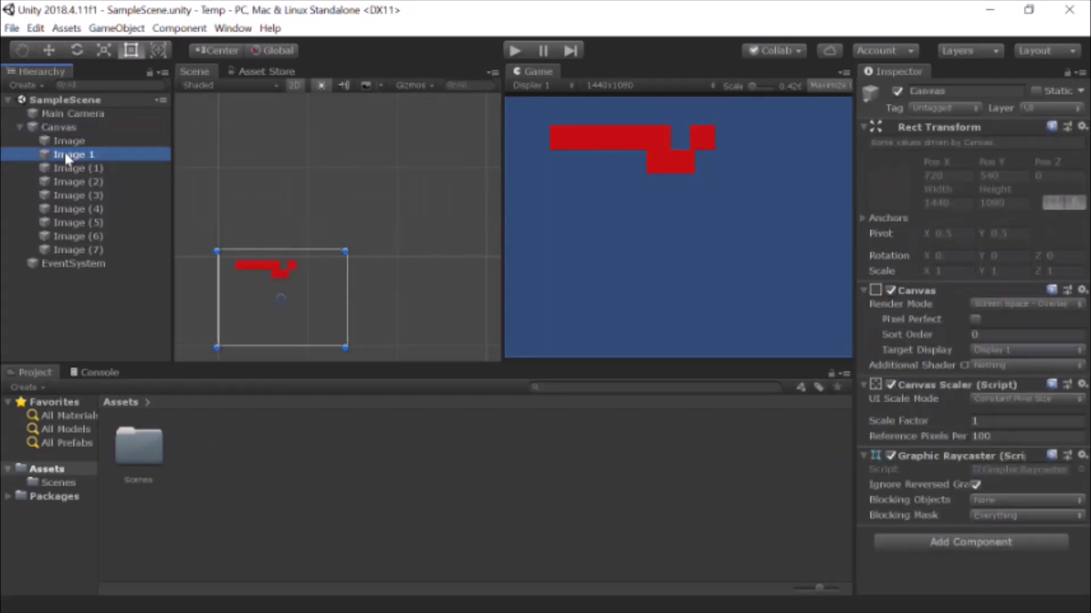
pyautogui.click(60, 127)
pyautogui.click(60, 140)
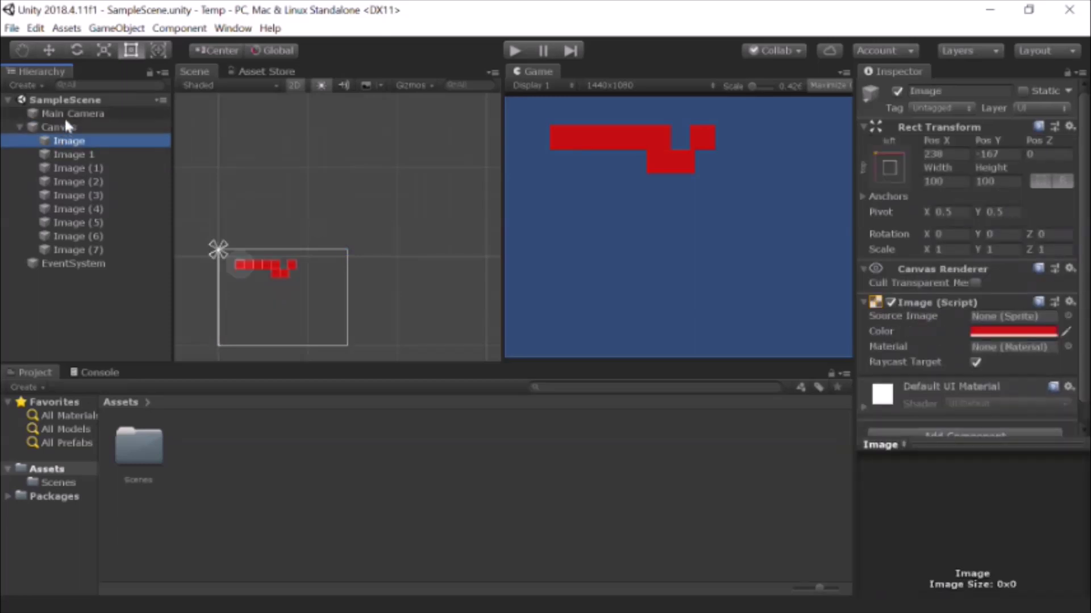
pyautogui.click(66, 127)
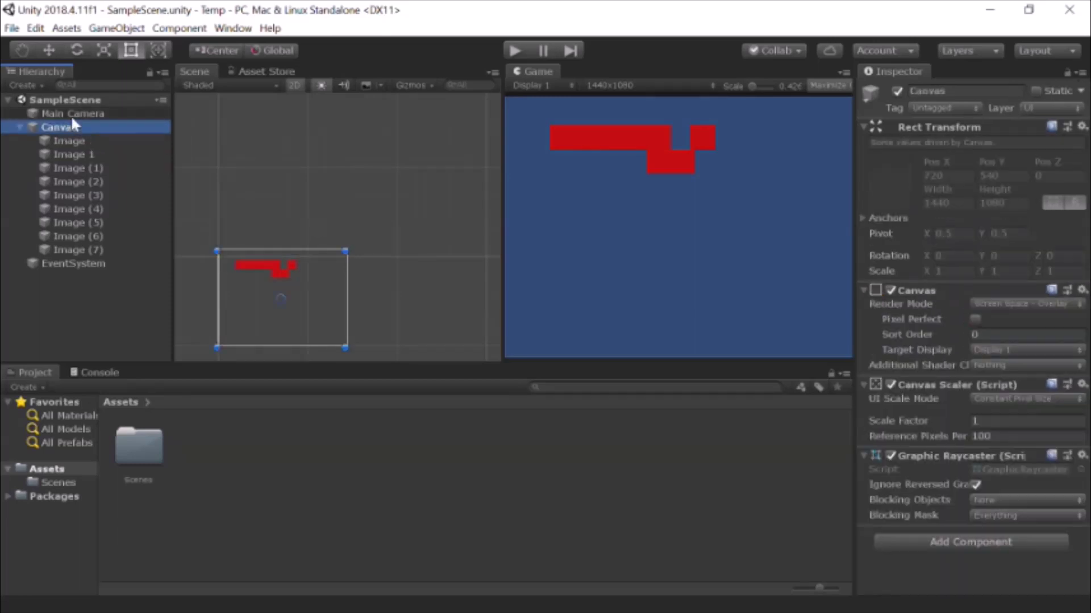
pyautogui.click(73, 155)
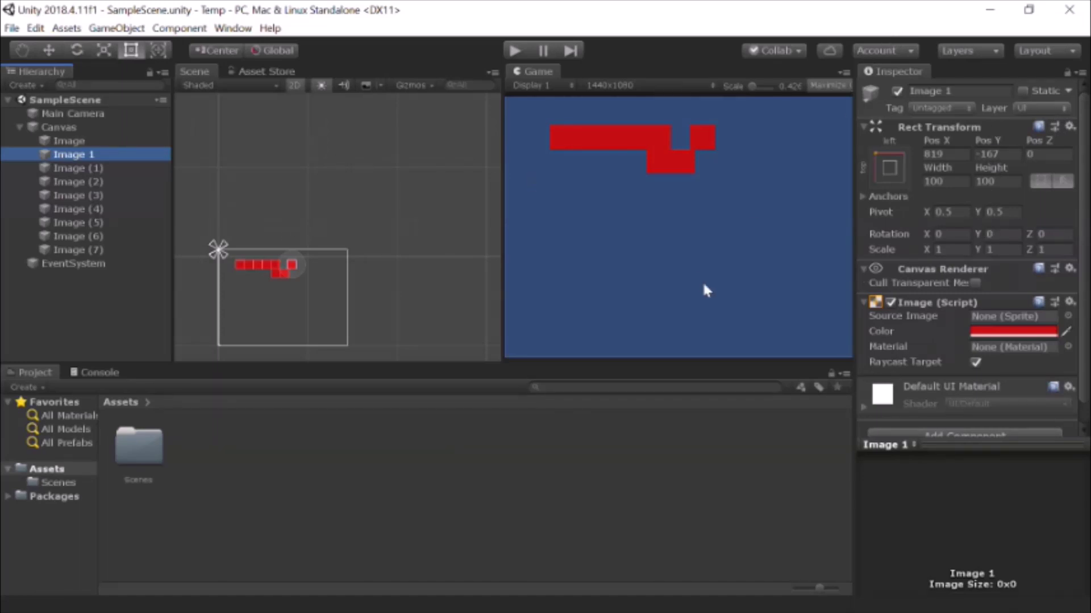
# - Set the Main Camera's background color to near-black, hexadecimal 030303
pyautogui.click(72, 113)
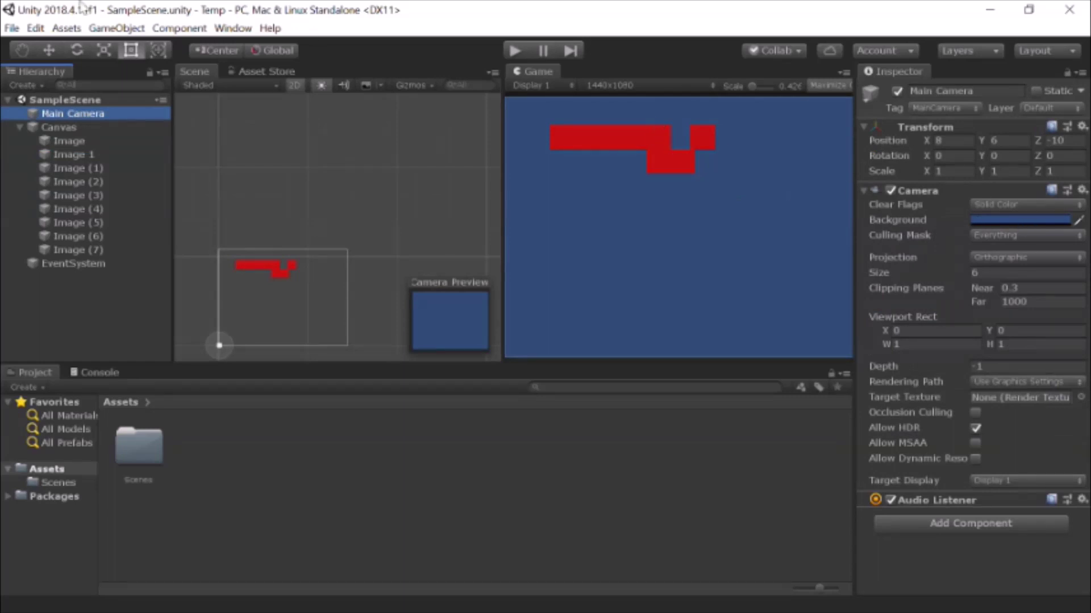
pyautogui.click(1010, 220)
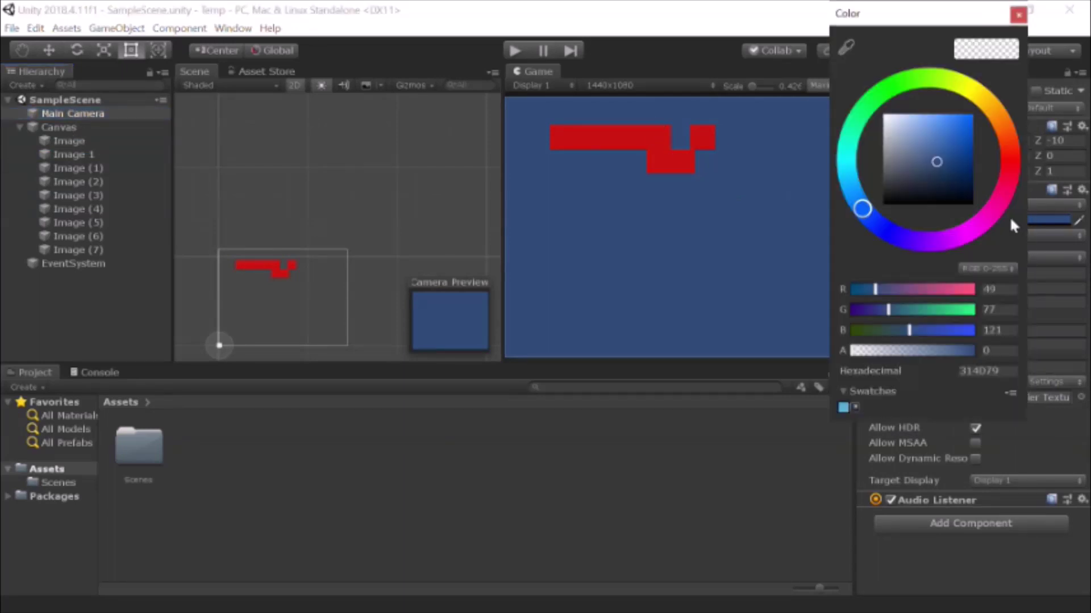
pyautogui.click(1018, 14)
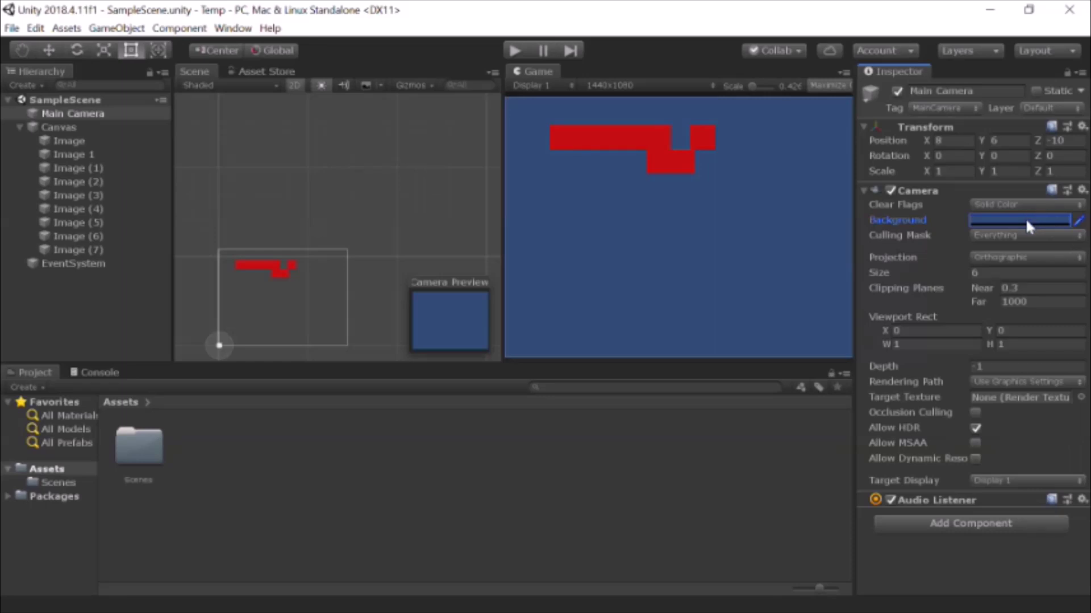
pyautogui.click(1048, 220)
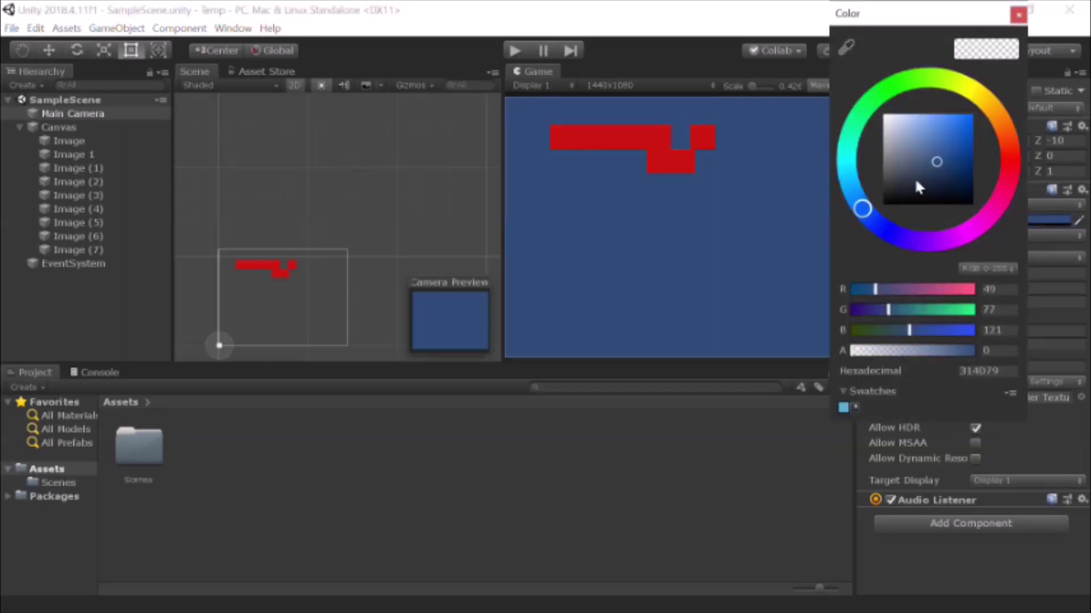
pyautogui.moveTo(915, 185)
pyautogui.mouseDown()
pyautogui.moveTo(895, 175)
pyautogui.moveTo(875, 217)
pyautogui.mouseUp()
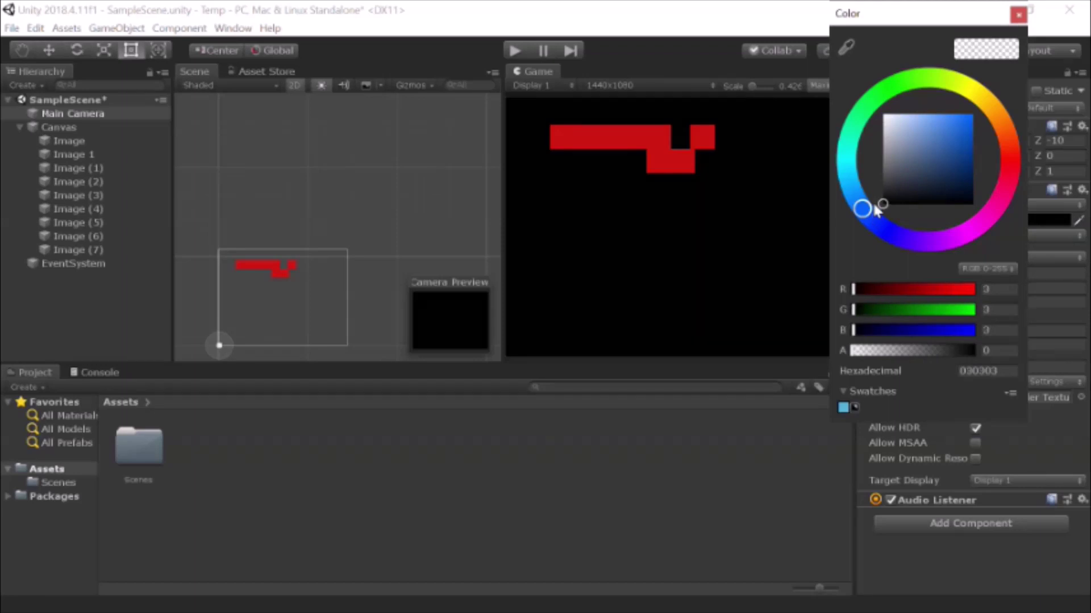
pyautogui.click(1018, 14)
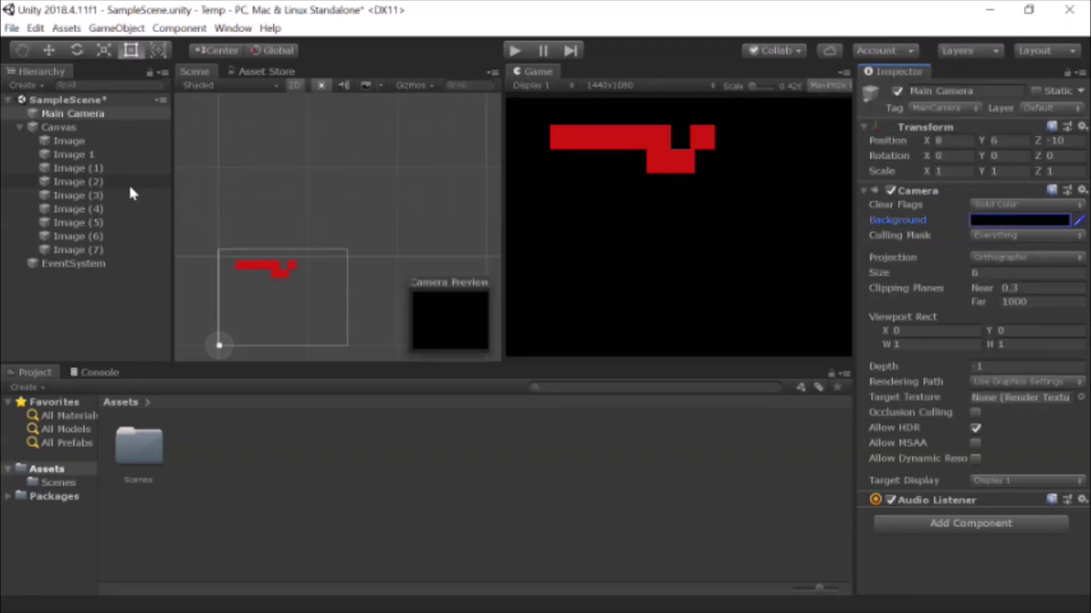
# - Compare the Rect Transform positions of Image 1, Image (2), Image (3), Image (4) and Image (6)
pyautogui.click(80, 182)
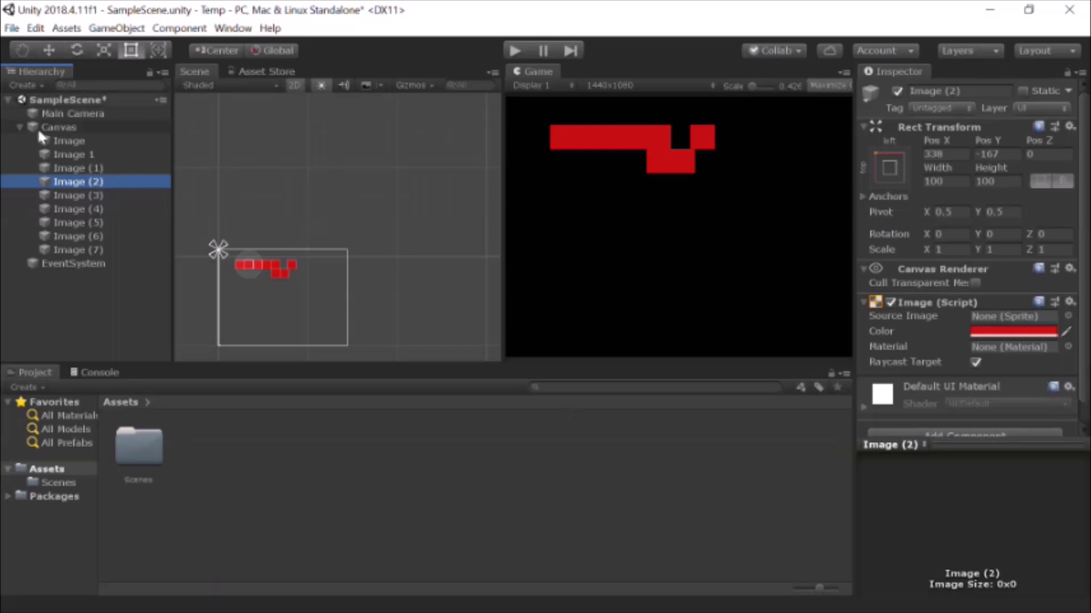
pyautogui.click(89, 154)
pyautogui.click(79, 209)
pyautogui.click(86, 154)
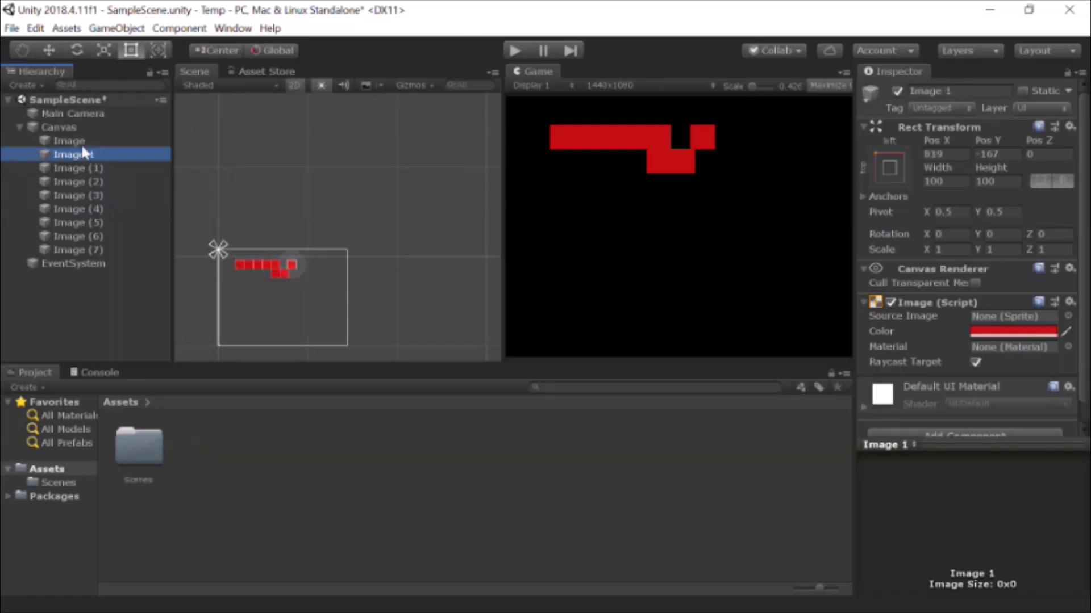
pyautogui.click(86, 195)
pyautogui.click(83, 237)
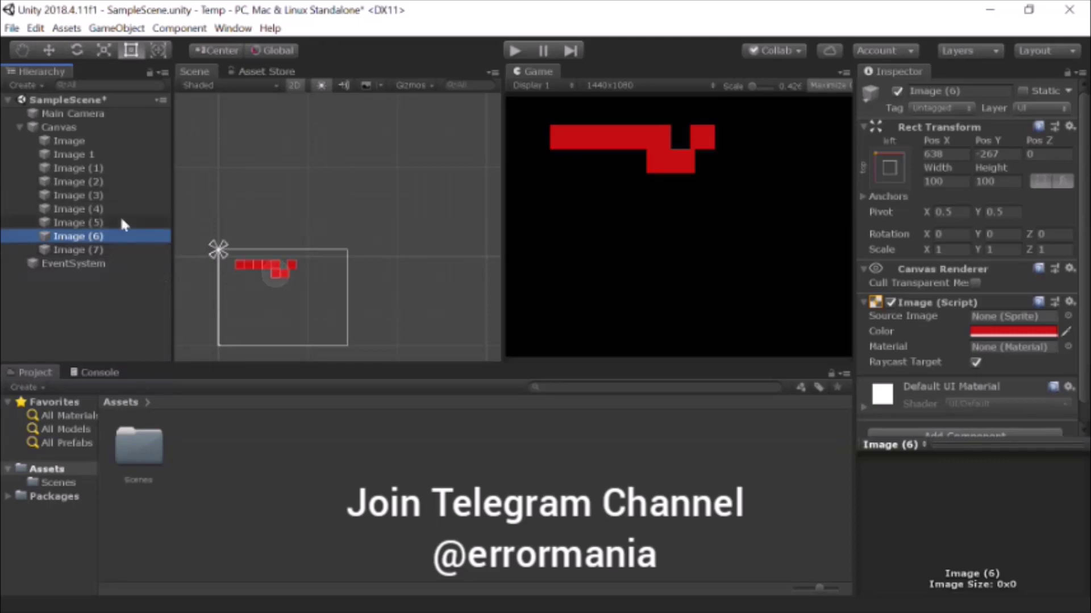
# - Frame Image (3) and Image (2) in the Scene view and examine their position and Image component settings
pyautogui.click(77, 197)
pyautogui.doubleClick(77, 196)
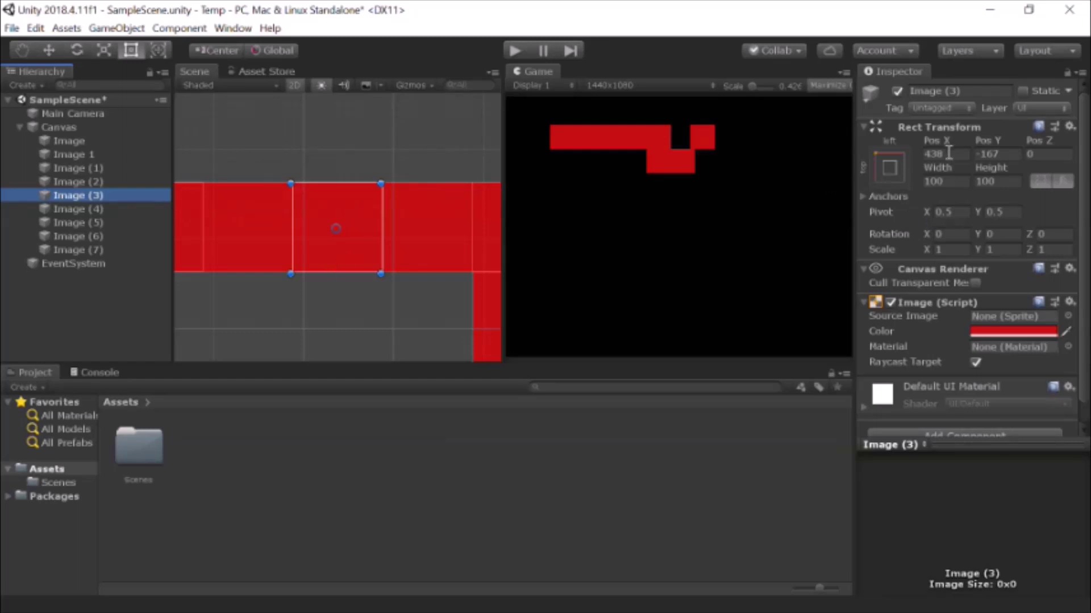
pyautogui.click(948, 153)
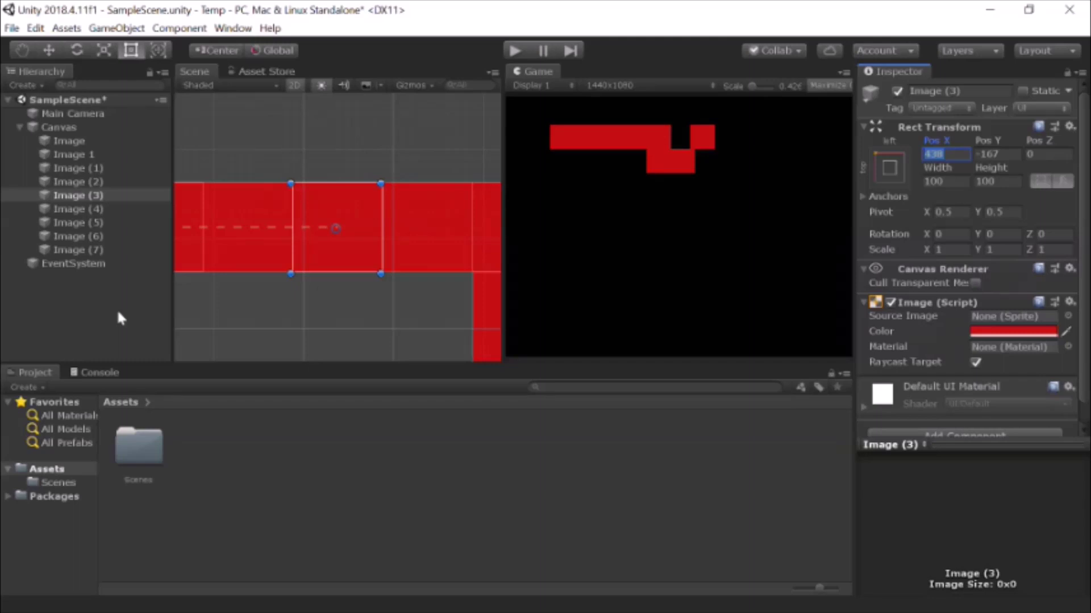
pyautogui.doubleClick(116, 181)
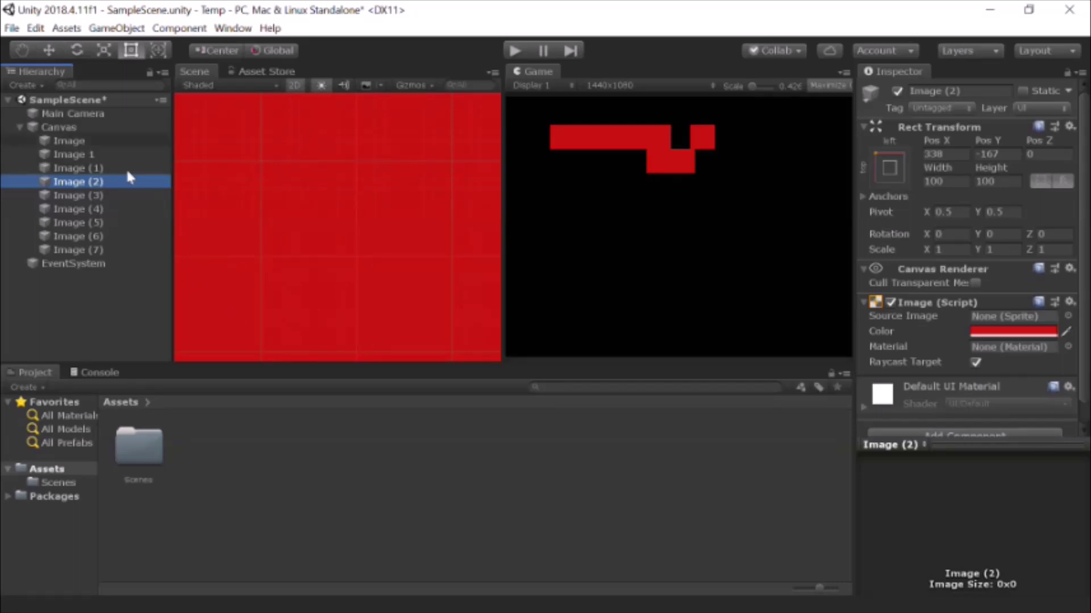
pyautogui.scroll(-7, 409, 164)
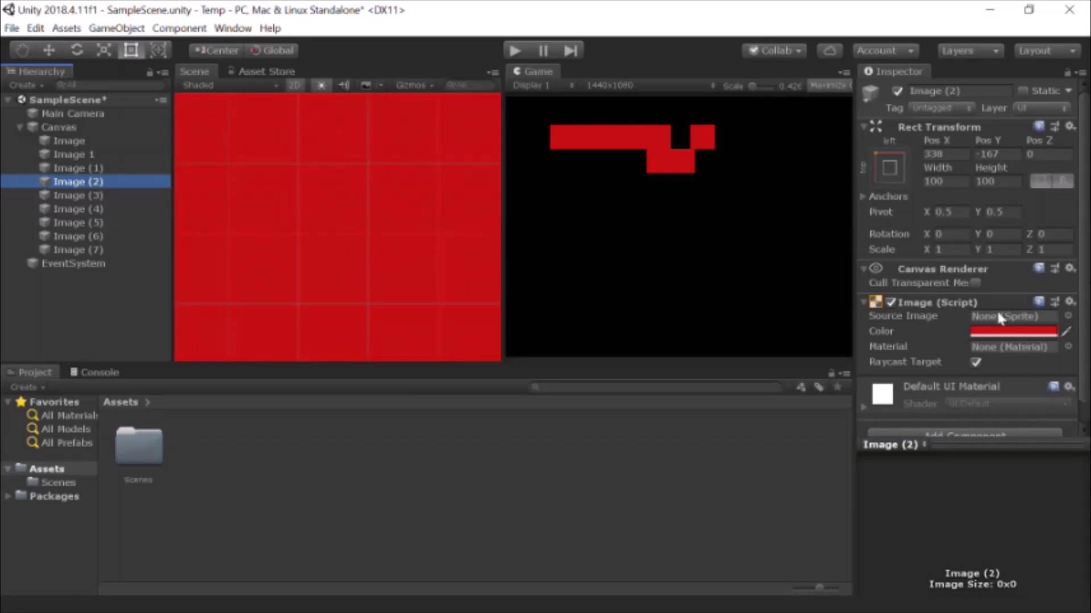
pyautogui.scroll(-2, 987, 300)
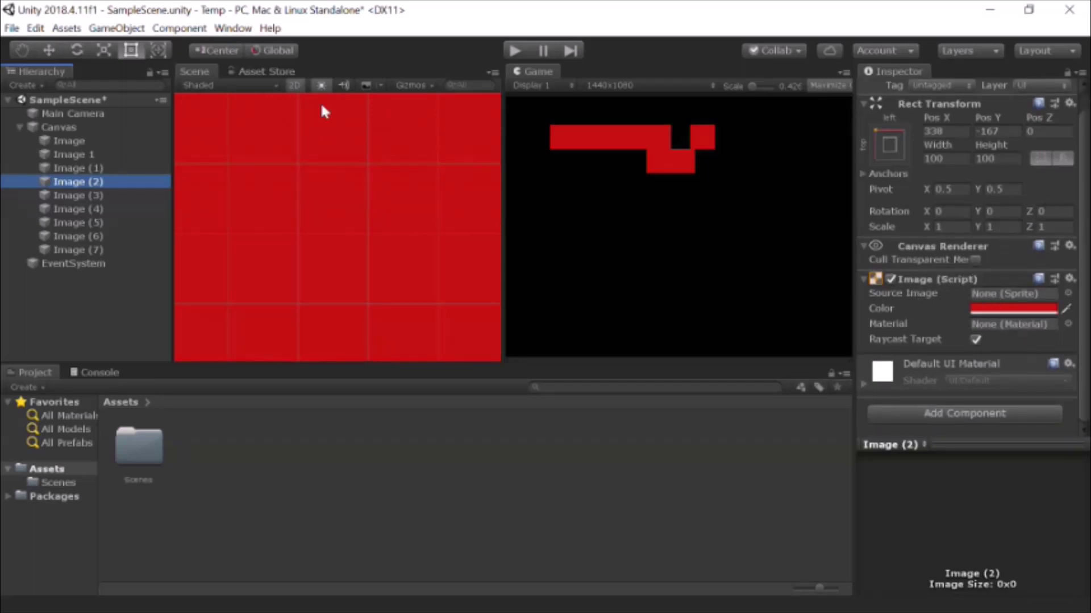
# - Review the properties of Image 1, Image (1), Image (3) and Image (6) once more
pyautogui.click(64, 164)
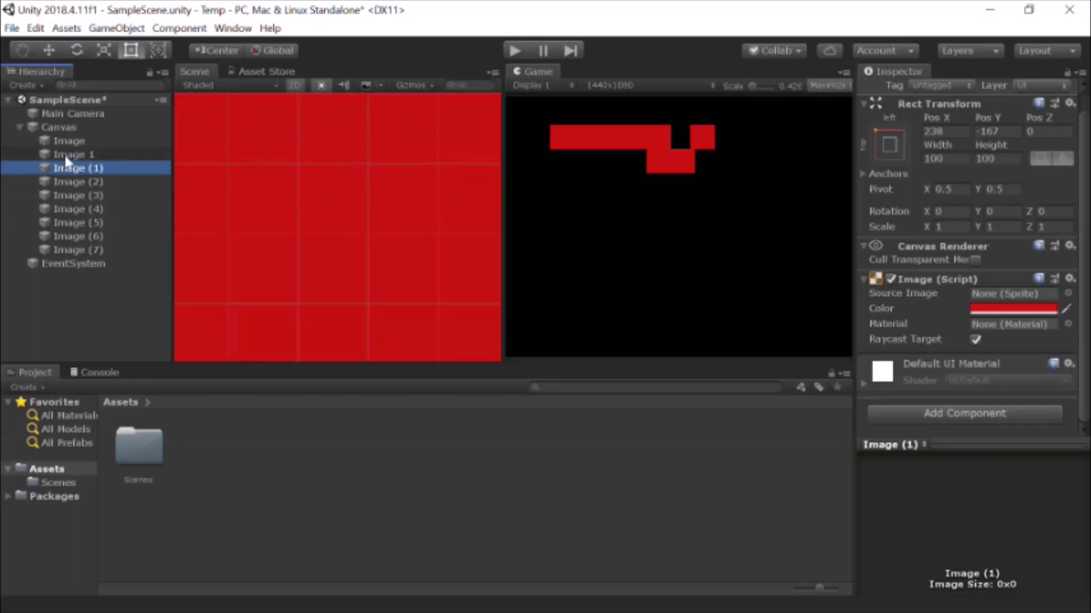
pyautogui.click(64, 154)
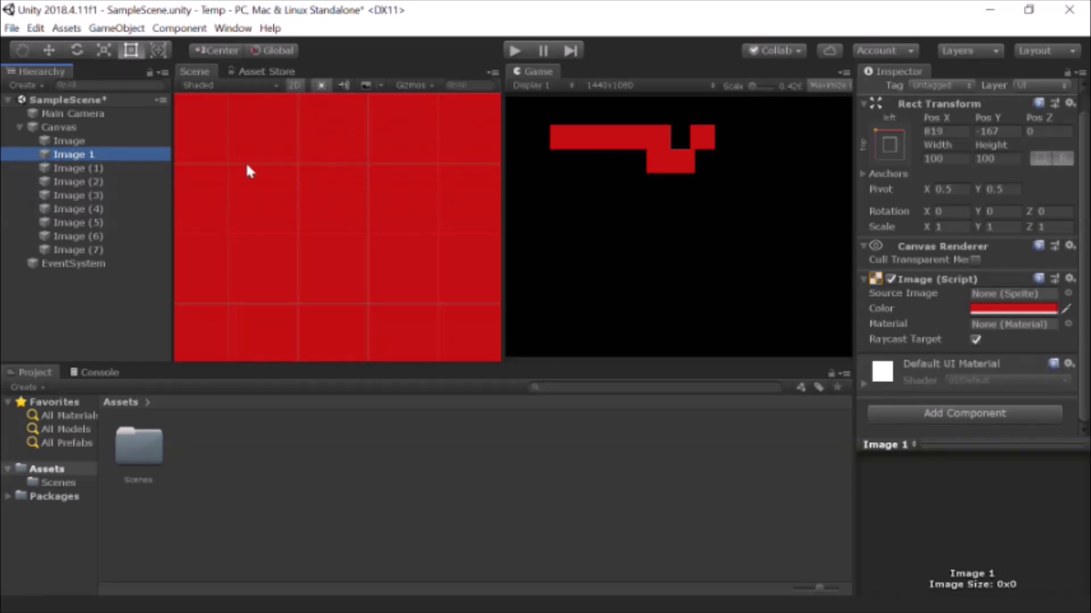
pyautogui.click(104, 193)
pyautogui.click(100, 167)
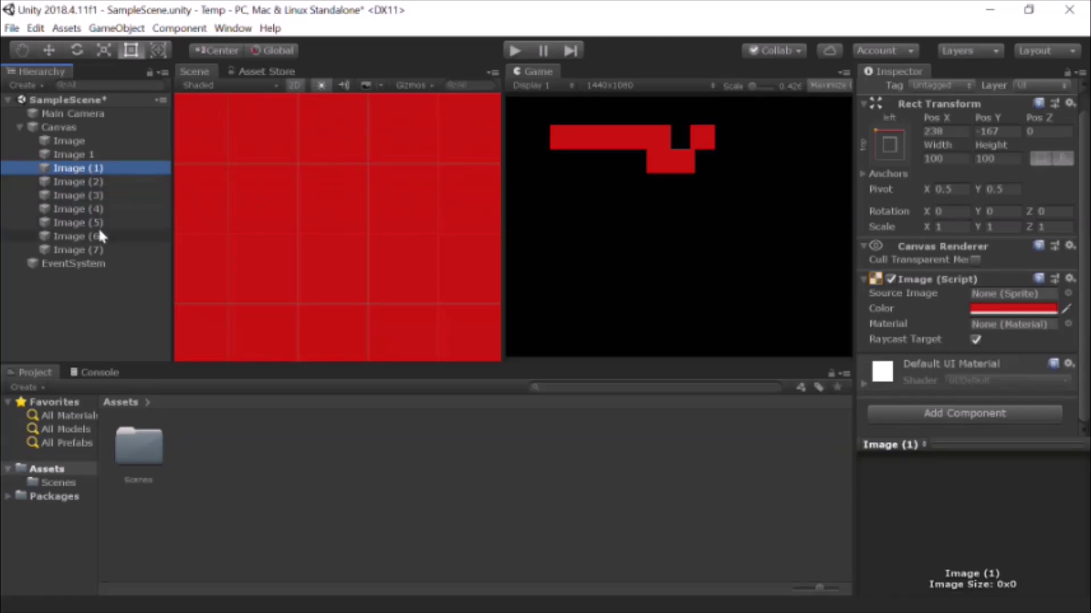
pyautogui.click(96, 234)
pyautogui.click(91, 167)
# - Delete the duplicate images from Image 1 through Image (7), keeping only Image under Canvas
pyautogui.click(73, 154)
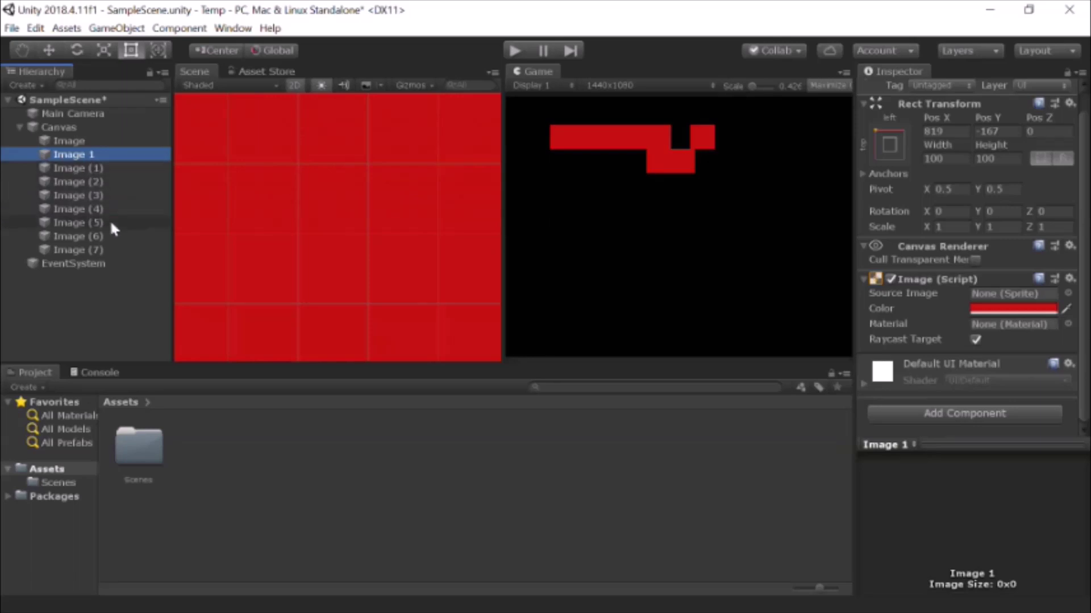
pyautogui.keyDown('shift'); pyautogui.click(92, 250); pyautogui.keyUp('shift')
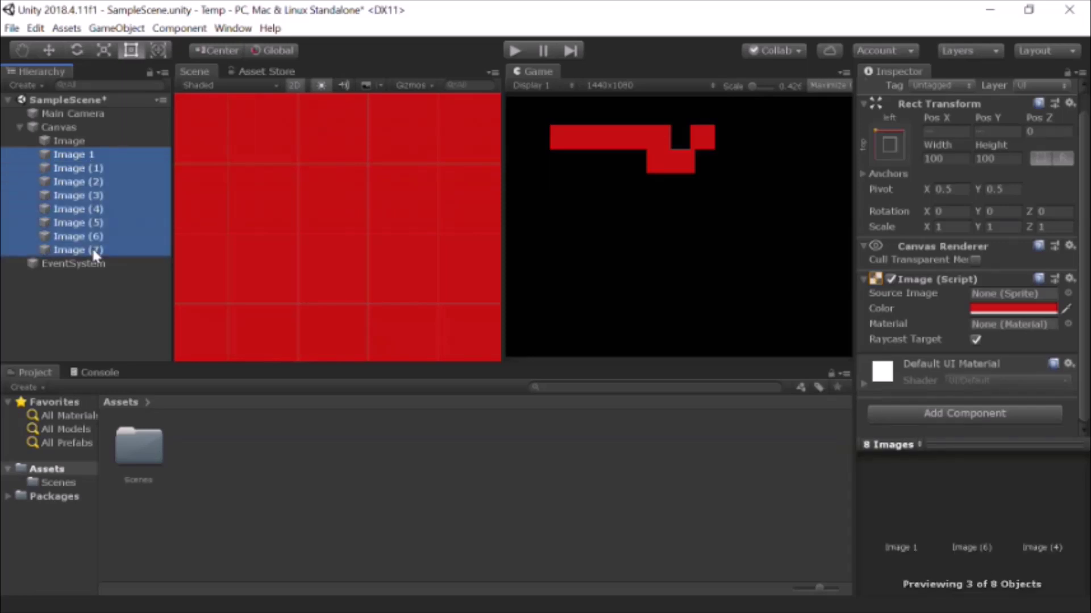
pyautogui.press('Delete')
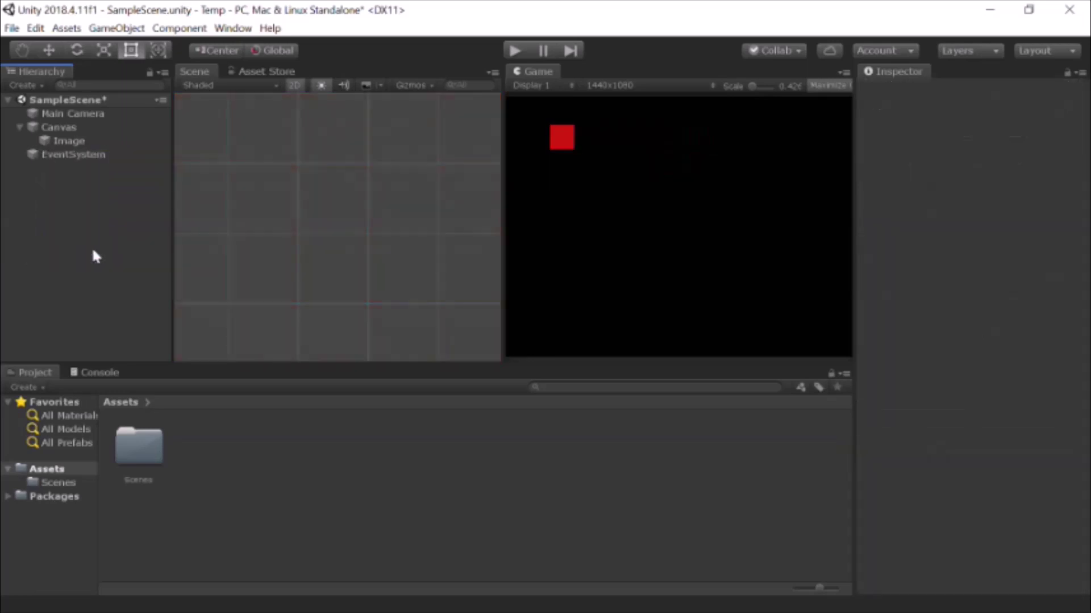
# - Frame the remaining Image object in the Scene view
pyautogui.click(64, 140)
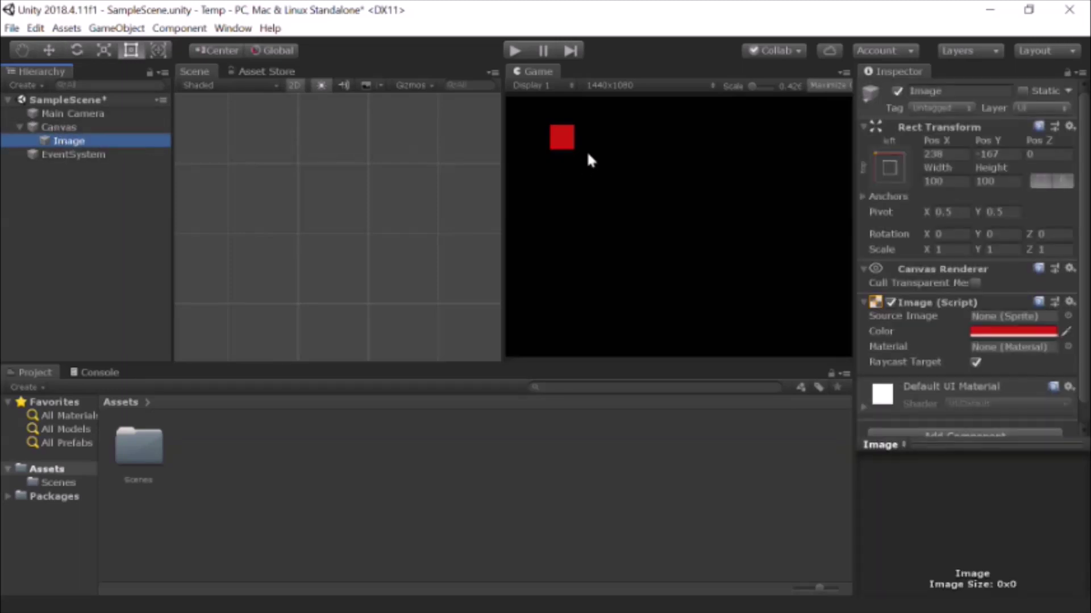
pyautogui.scroll(1, 685, 313)
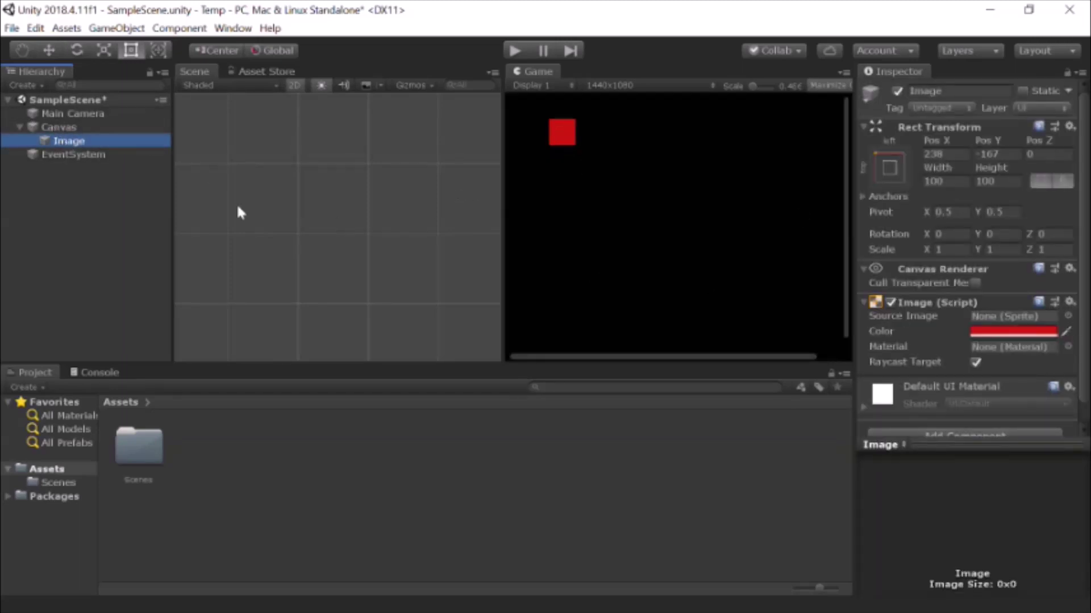
pyautogui.doubleClick(92, 140)
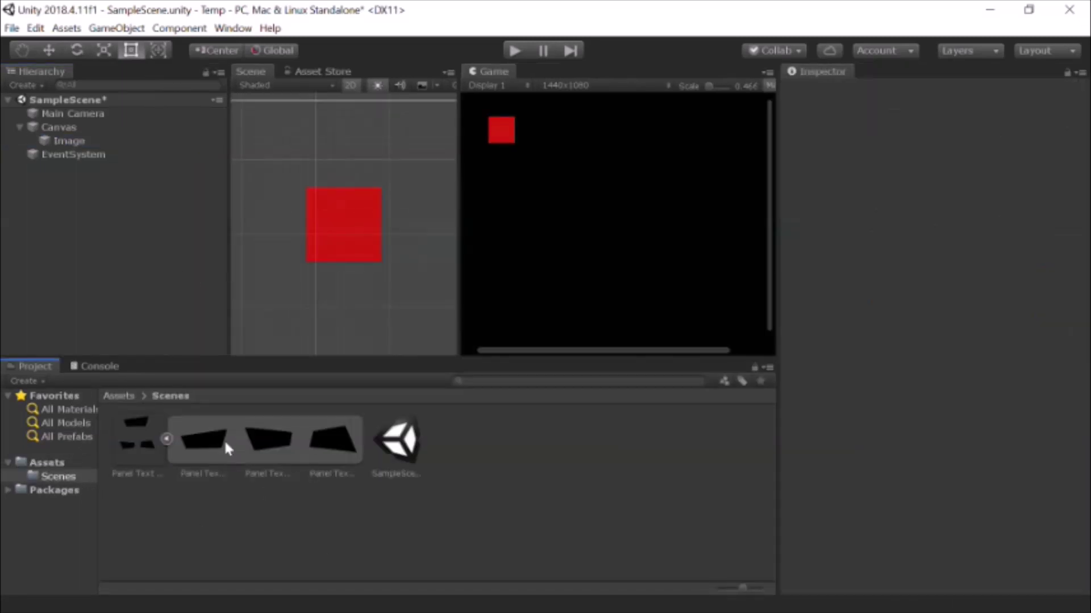
# - Inspect the Panel Text Background_0 sprite in the Scenes folder and reselect the Image object under Canvas
pyautogui.click(211, 448)
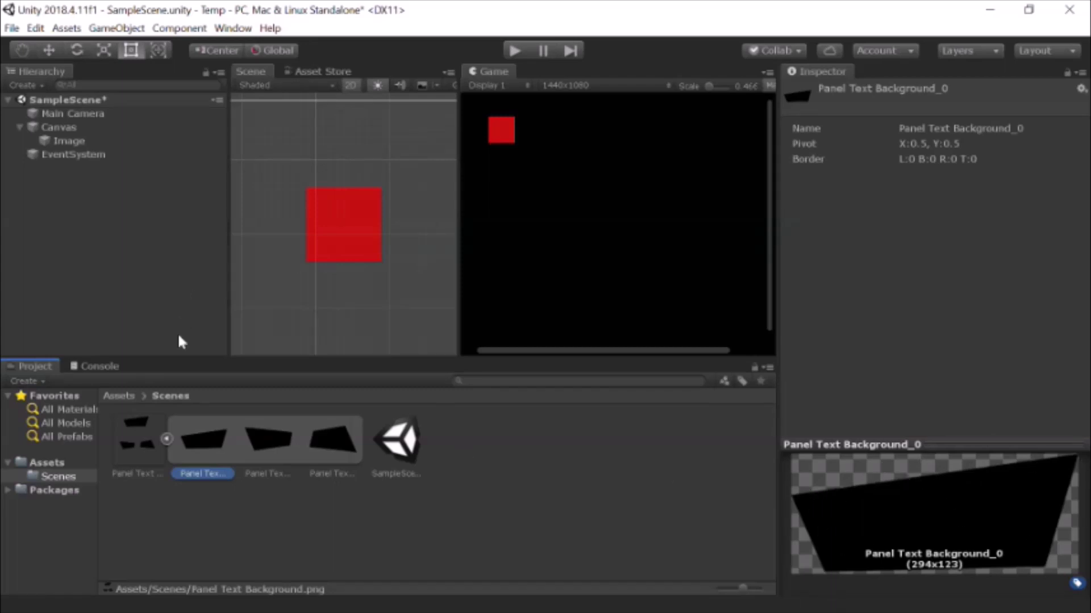
pyautogui.click(63, 141)
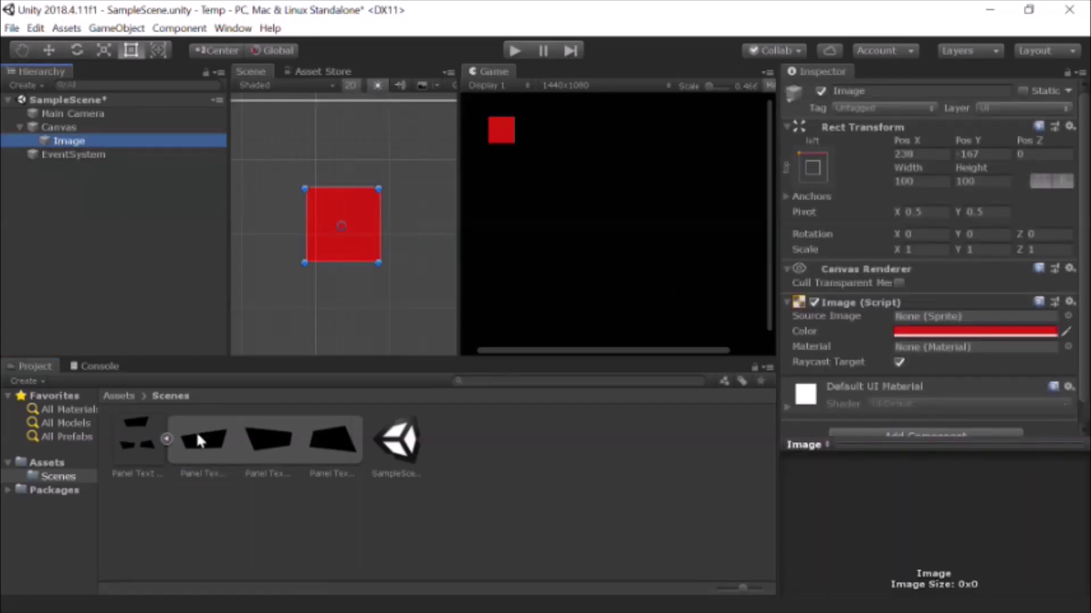
pyautogui.moveTo(196, 434)
pyautogui.mouseDown()
pyautogui.moveTo(215, 377)
pyautogui.moveTo(374, 273)
pyautogui.moveTo(806, 263)
pyautogui.moveTo(295, 435)
pyautogui.moveTo(212, 435)
pyautogui.mouseUp()
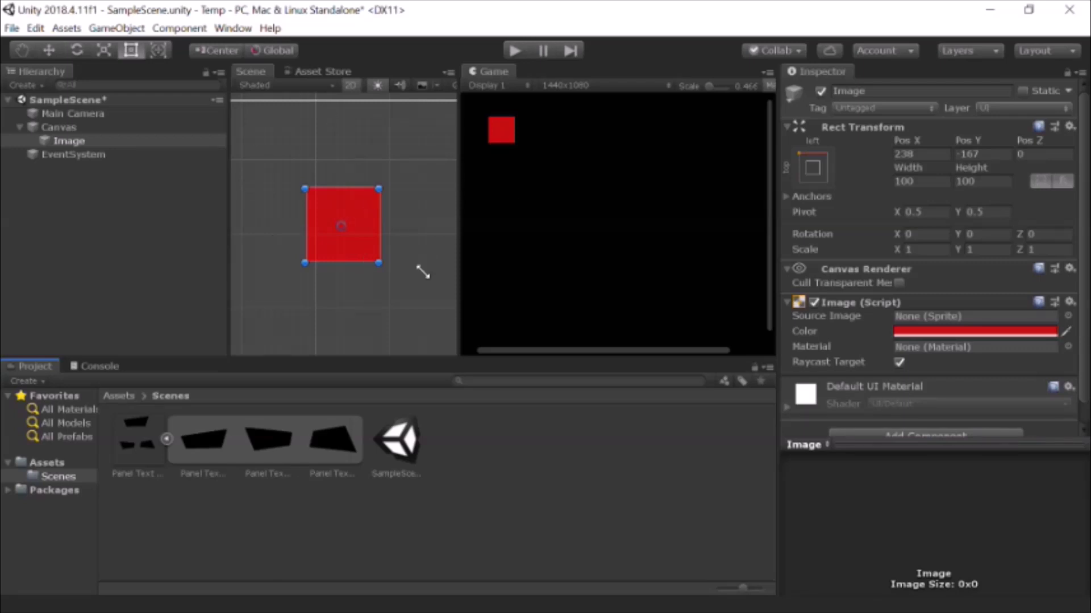
pyautogui.click(206, 446)
pyautogui.moveTo(207, 438)
pyautogui.mouseDown()
pyautogui.moveTo(307, 319)
pyautogui.moveTo(832, 308)
pyautogui.moveTo(891, 314)
pyautogui.moveTo(916, 332)
pyautogui.moveTo(46, 362)
pyautogui.moveTo(204, 427)
pyautogui.moveTo(289, 333)
pyautogui.moveTo(862, 356)
pyautogui.moveTo(966, 329)
pyautogui.moveTo(952, 325)
pyautogui.moveTo(949, 303)
pyautogui.moveTo(958, 341)
pyautogui.moveTo(199, 438)
pyautogui.mouseUp()
# - Try the three Panel Text Background sprites as the Image's source image and assign Panel Text Background_0
pyautogui.click(1067, 316)
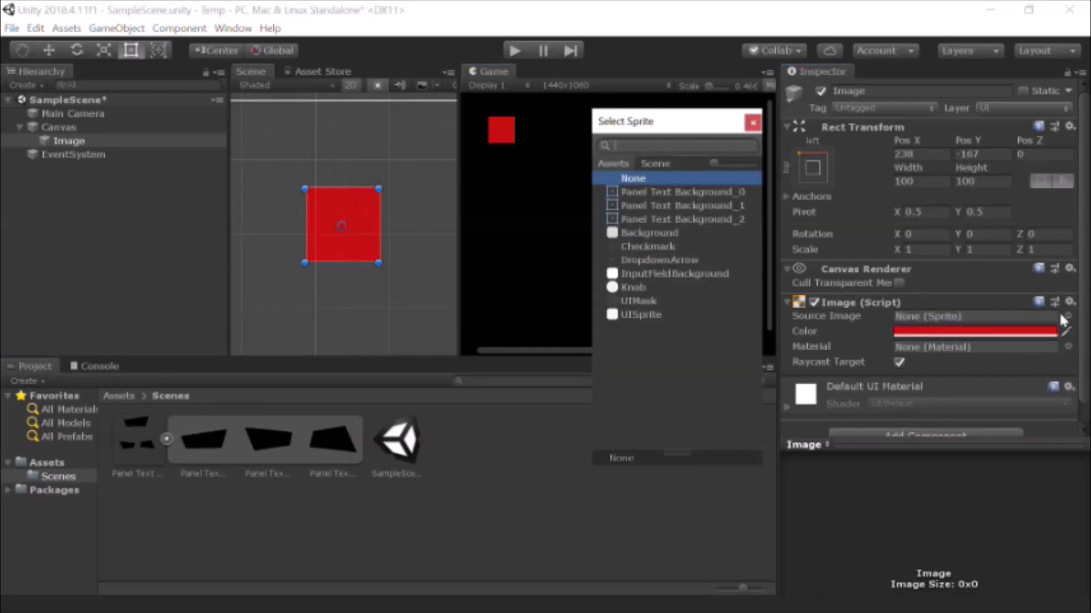
pyautogui.click(645, 192)
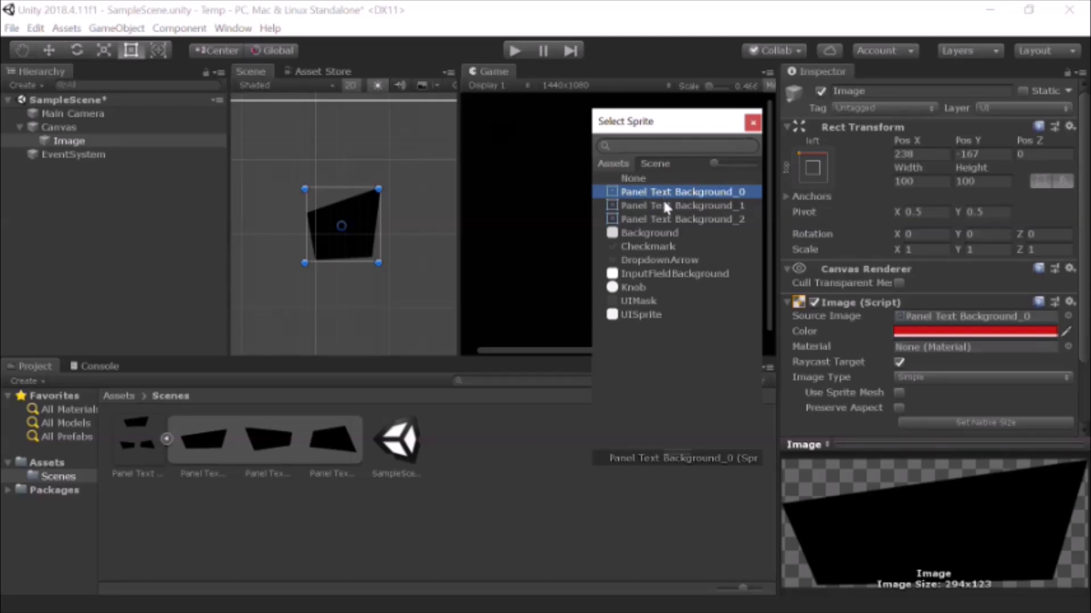
pyautogui.click(663, 205)
pyautogui.click(681, 221)
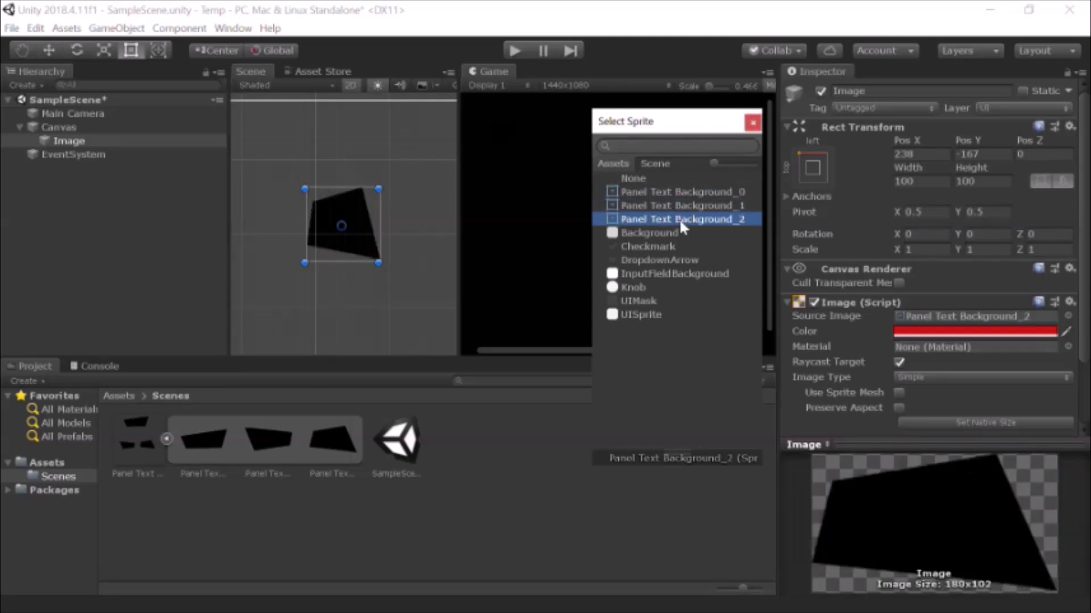
pyautogui.click(699, 192)
pyautogui.click(752, 123)
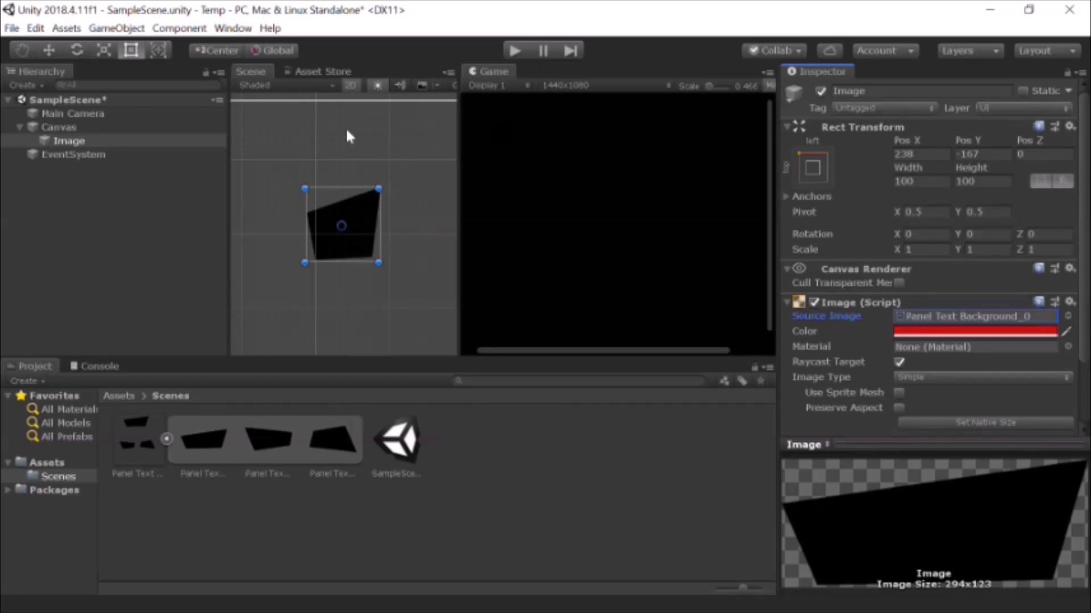
# - Widen the Image to about 198 units, keeping its height, and tint it a muted red
pyautogui.moveTo(301, 219); pyautogui.dragTo(250, 199)
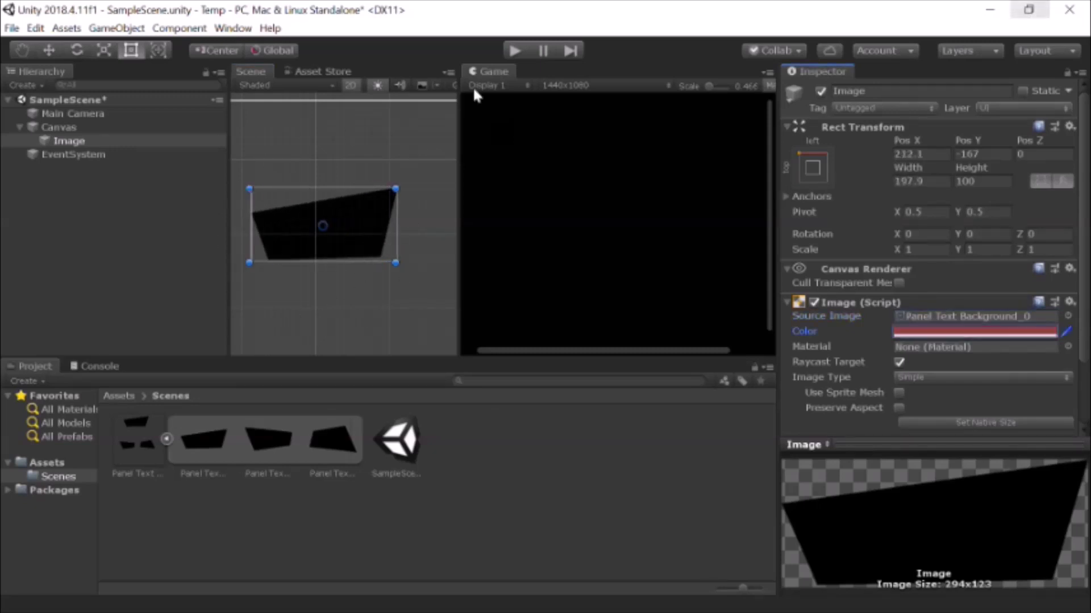
# - Set the Main Camera's background color to a muted red
pyautogui.click(77, 109)
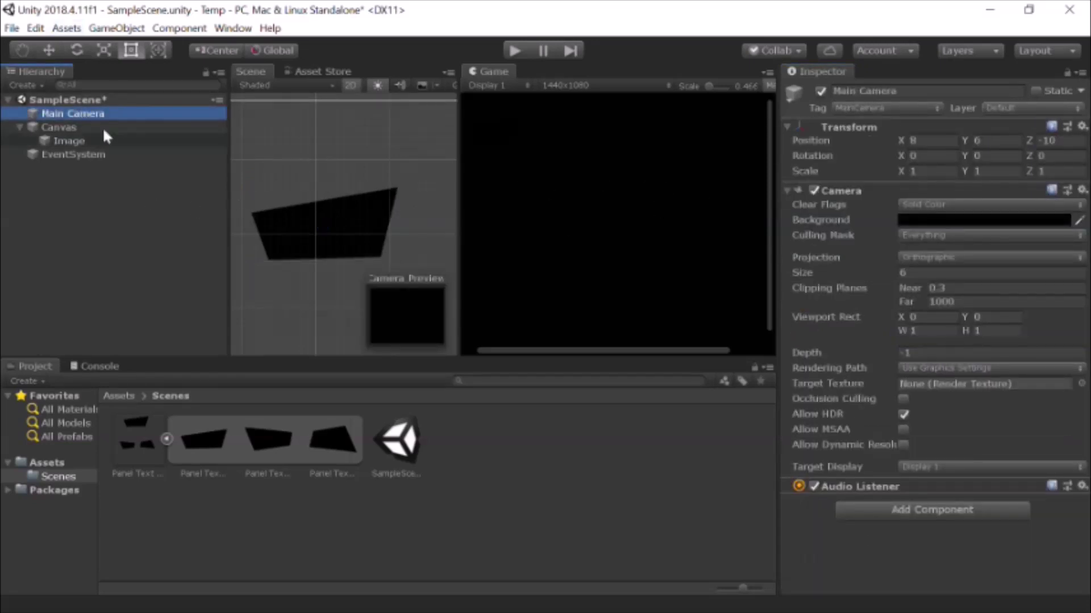
pyautogui.click(1047, 222)
pyautogui.moveTo(920, 171); pyautogui.dragTo(942, 157)
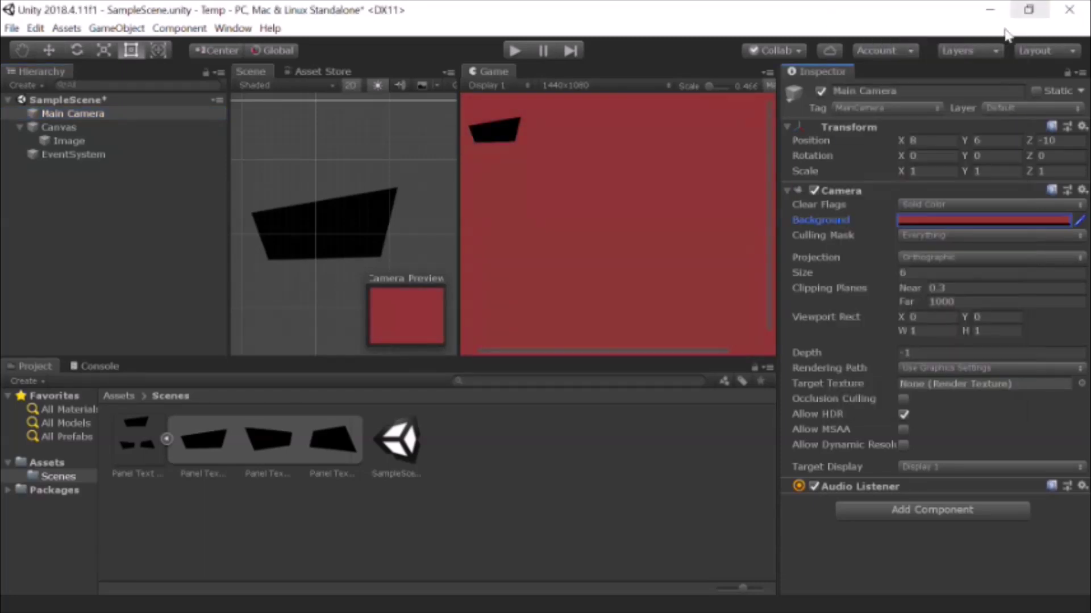
pyautogui.click(1018, 14)
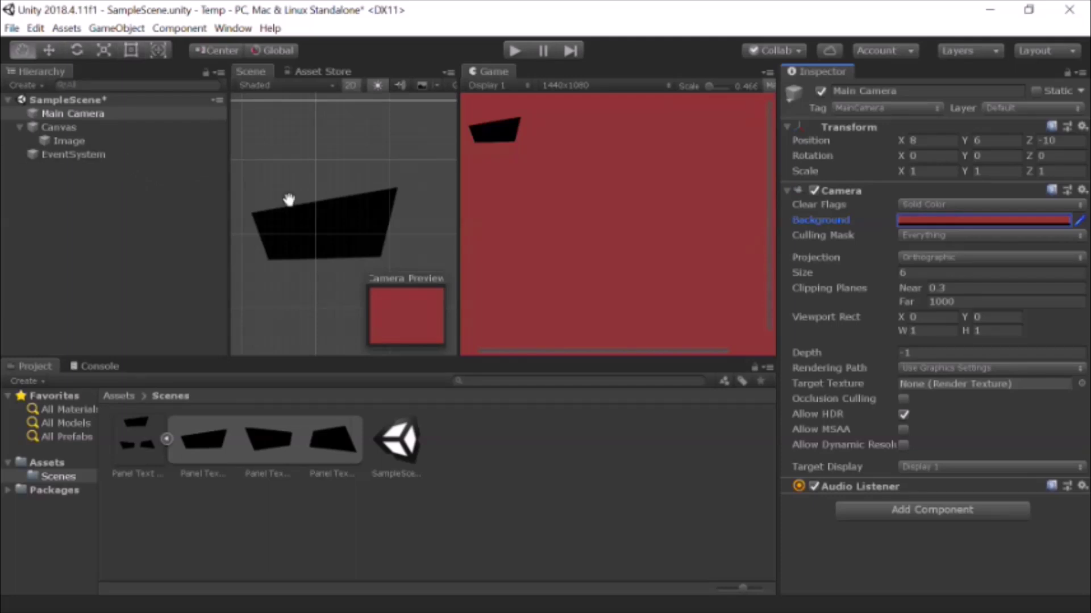
# - Enlarge the Image from its lower-right corner to about 236 wide and 128 high
pyautogui.scroll(-2, 292, 204)
pyautogui.click(318, 236)
pyautogui.click(319, 232)
pyautogui.click(323, 244)
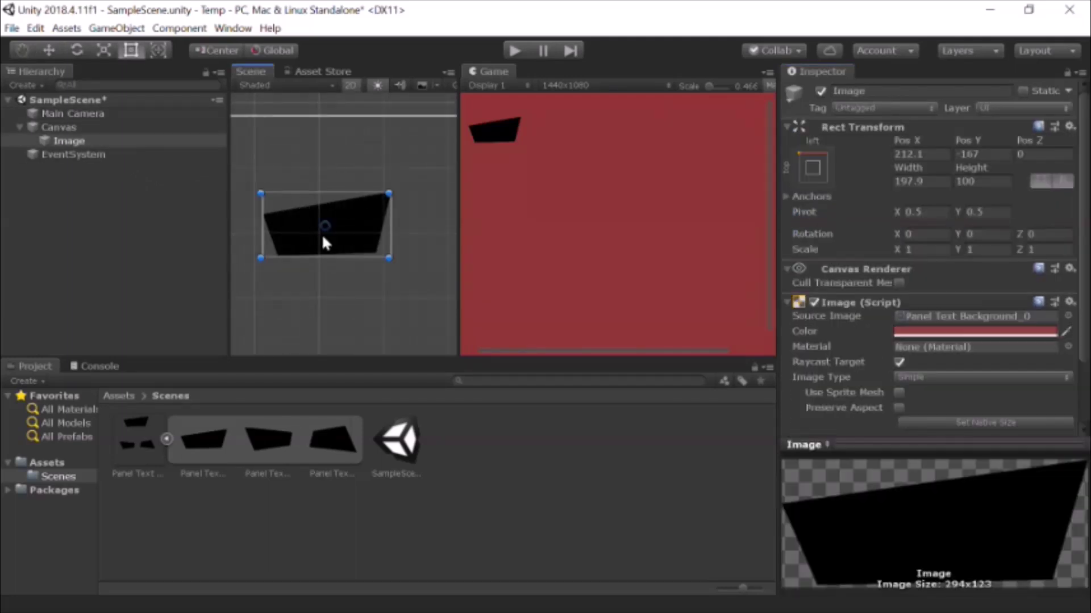
pyautogui.moveTo(389, 262); pyautogui.dragTo(441, 287)
pyautogui.click(333, 227)
pyautogui.click(333, 227)
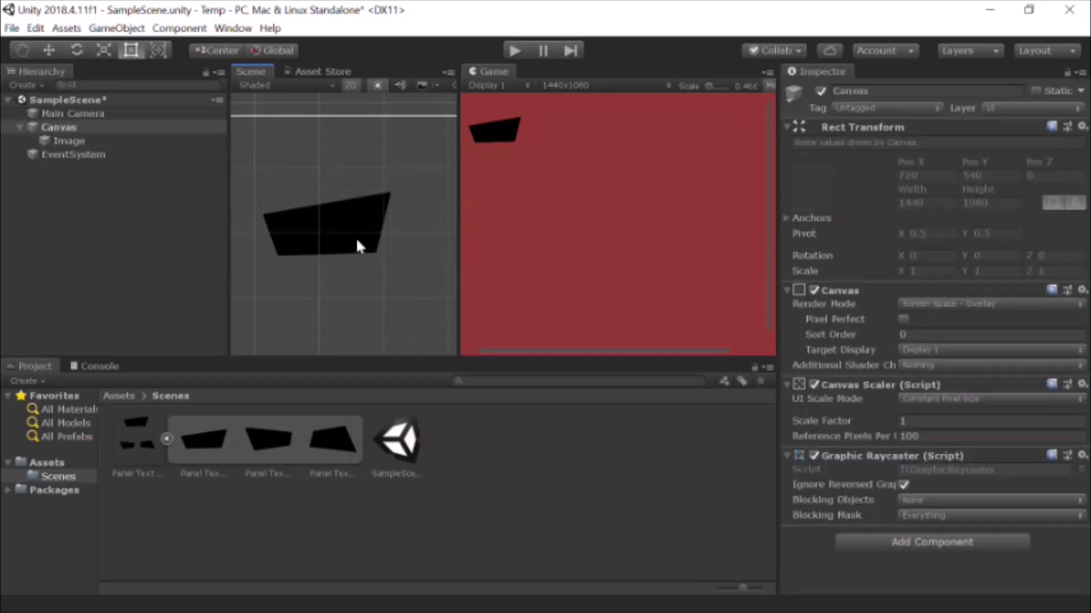
pyautogui.click(358, 238)
pyautogui.moveTo(390, 262); pyautogui.dragTo(413, 277)
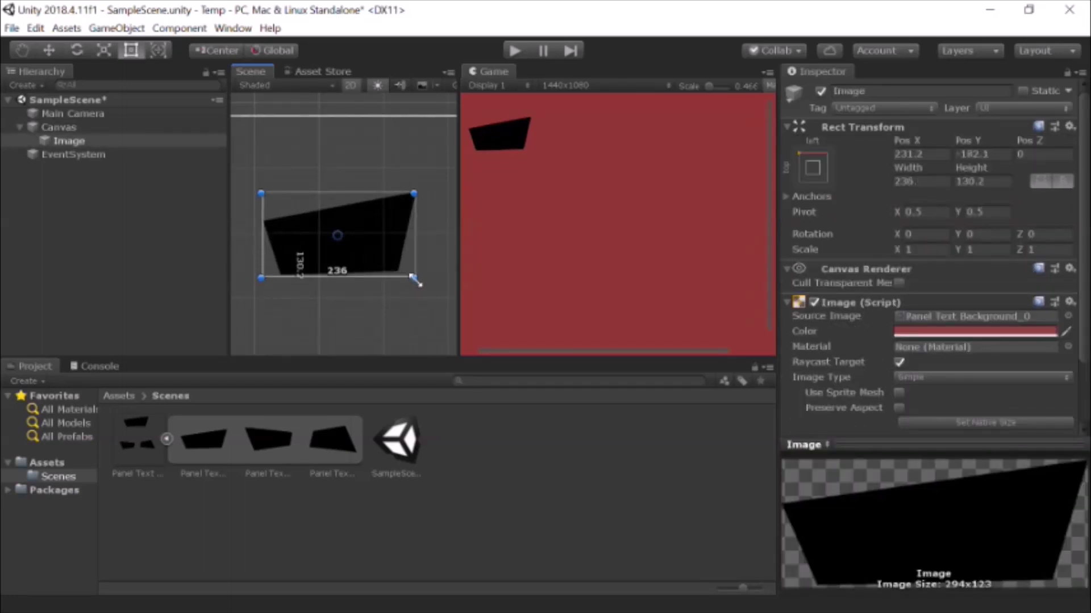
# - Add a Text - TextMeshPro object as a child of Canvas
pyautogui.click(105, 126)
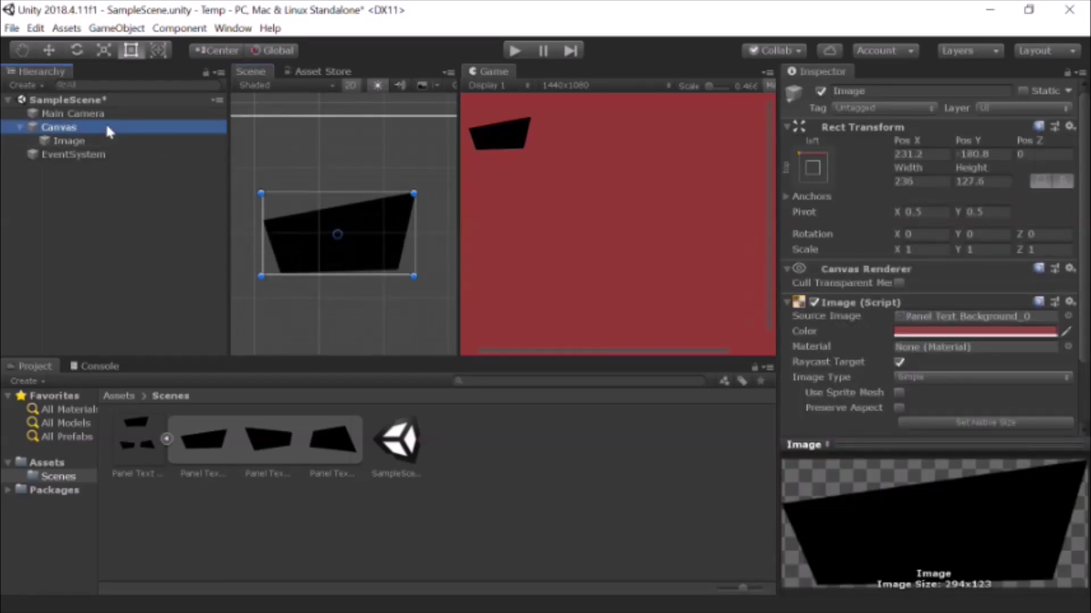
pyautogui.rightClick(91, 129)
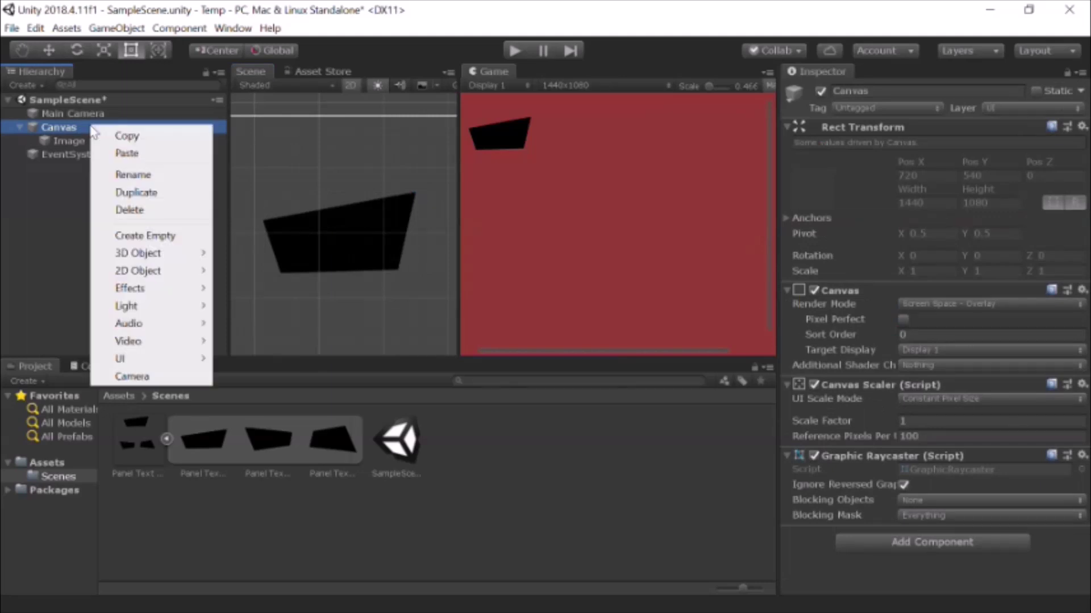
pyautogui.rightClick(59, 126)
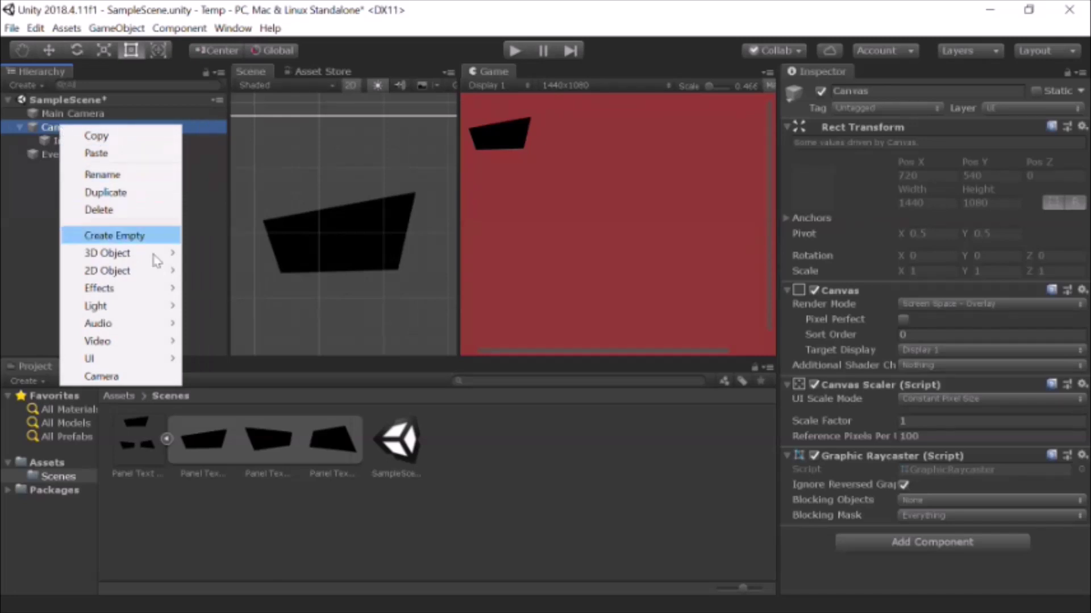
pyautogui.moveTo(129, 358)
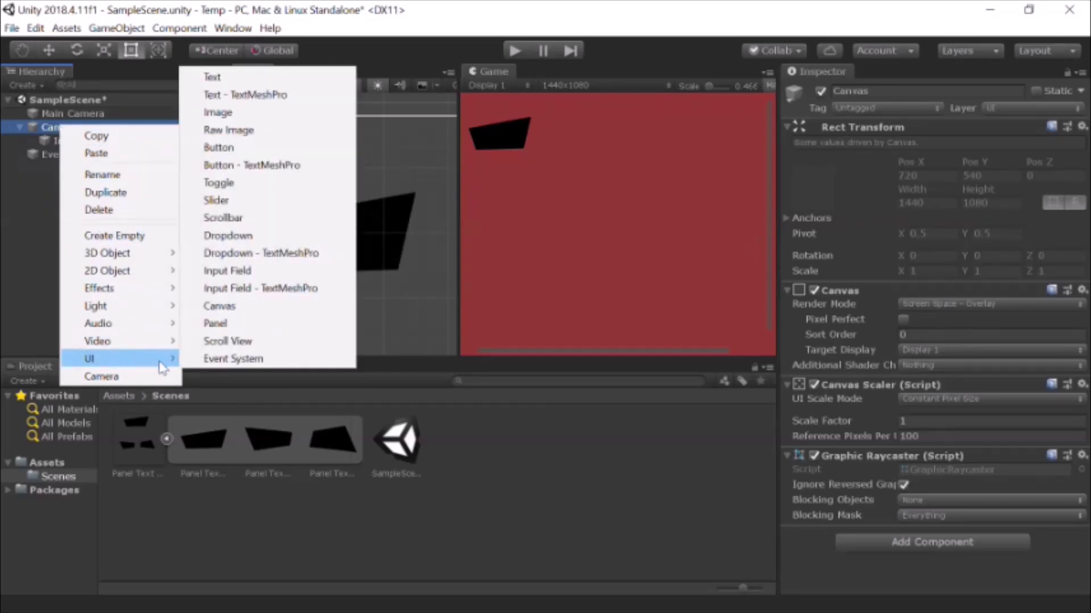
pyautogui.click(227, 95)
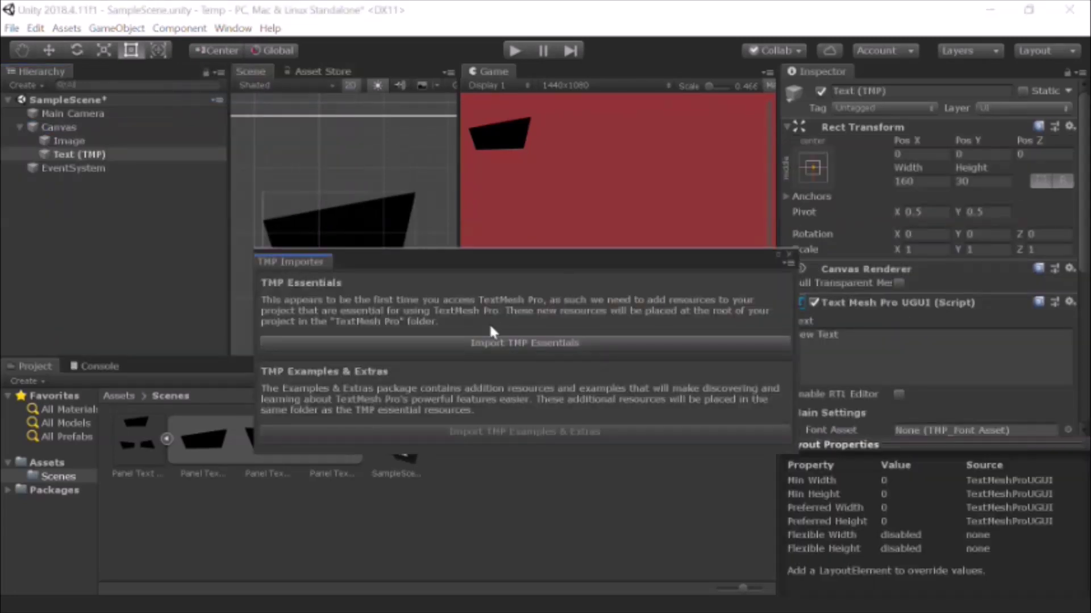
# - Import the TMP Essentials and the TMP Examples & Extras packages
pyautogui.moveTo(503, 268); pyautogui.dragTo(521, 217)
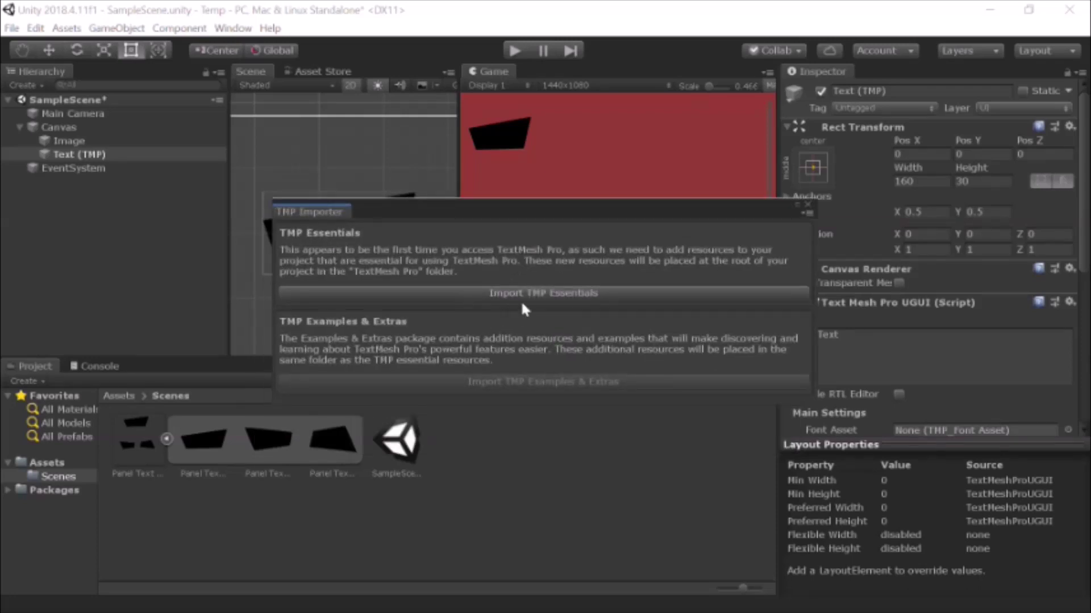
pyautogui.click(606, 300)
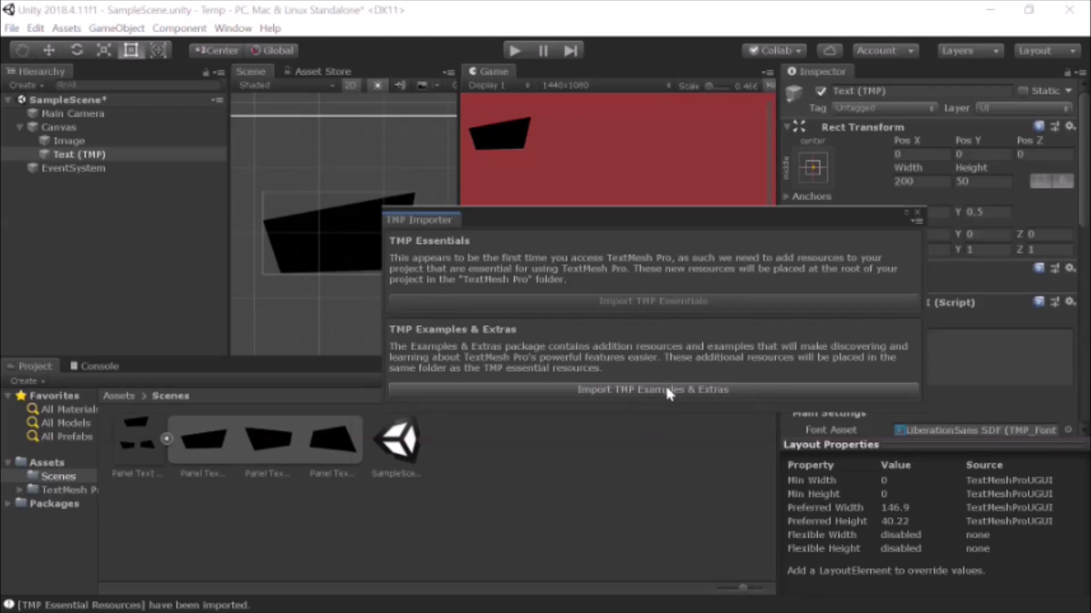
pyautogui.click(631, 390)
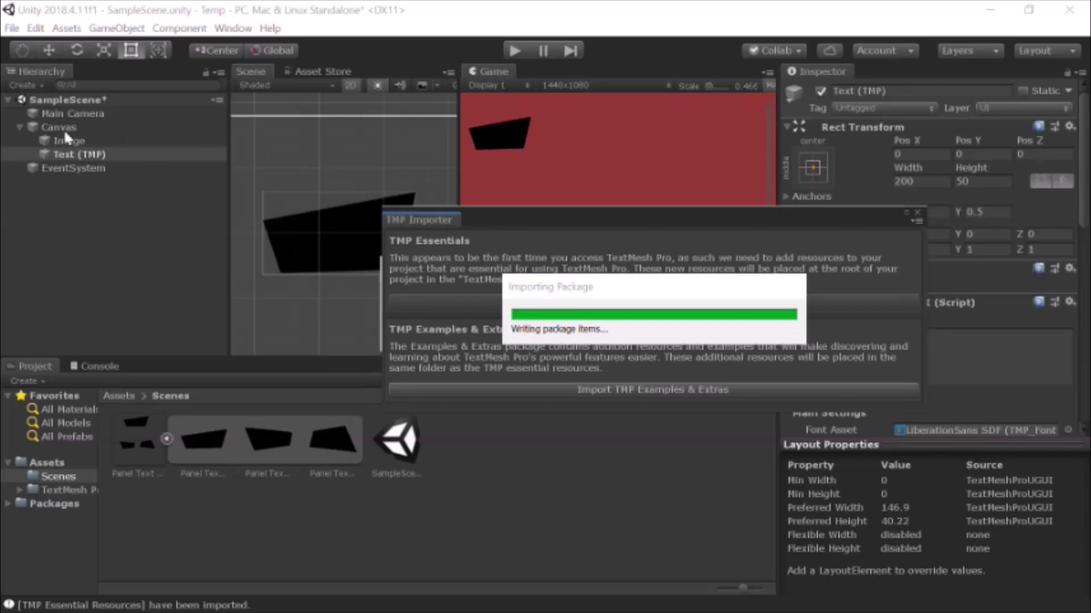
pyautogui.click(35, 126)
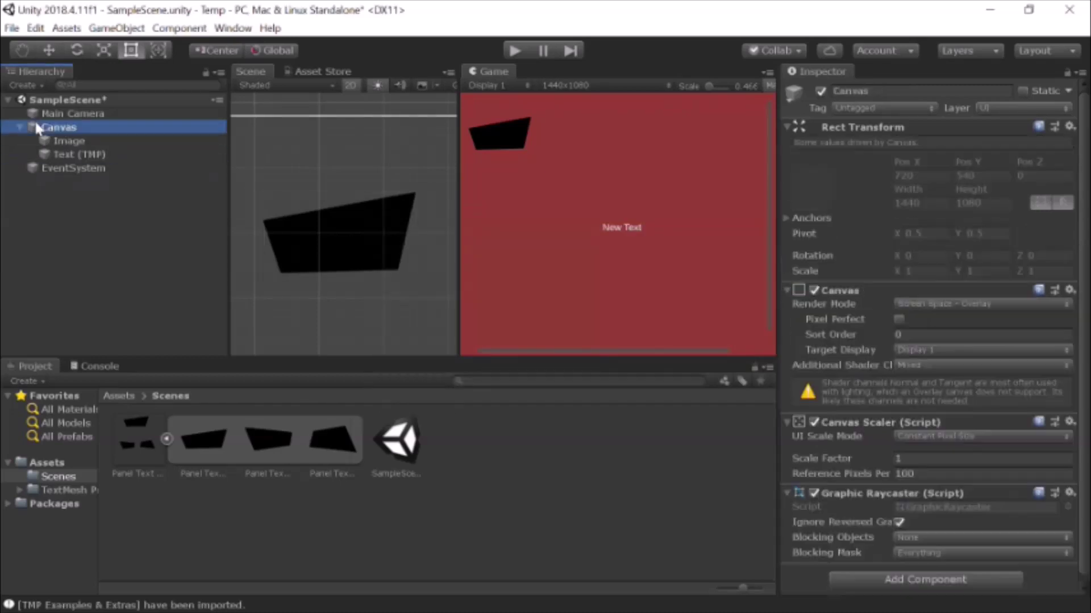
pyautogui.rightClick(47, 128)
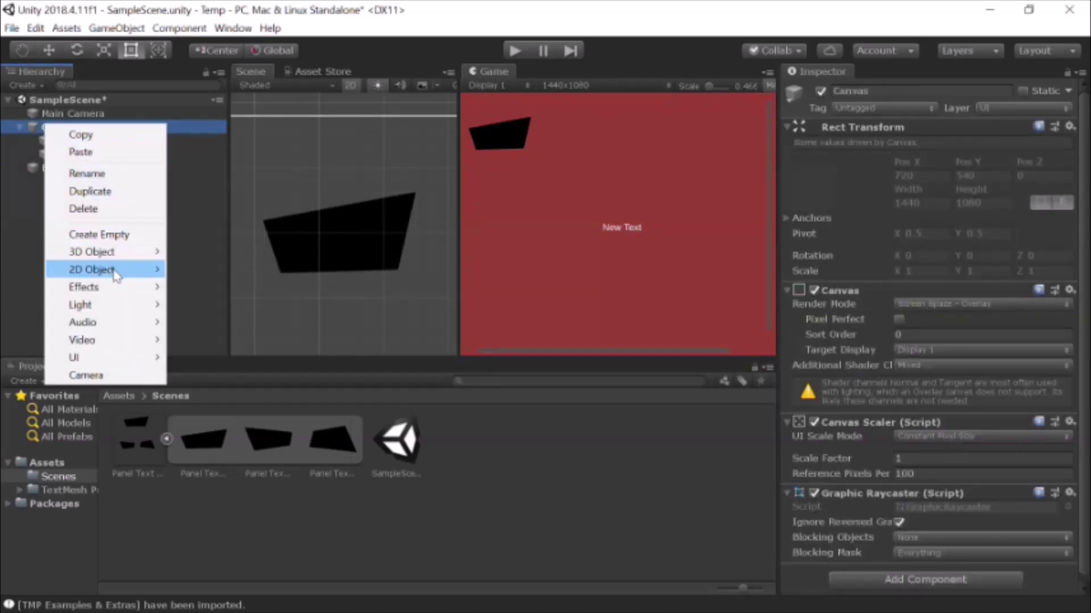
pyautogui.moveTo(136, 358)
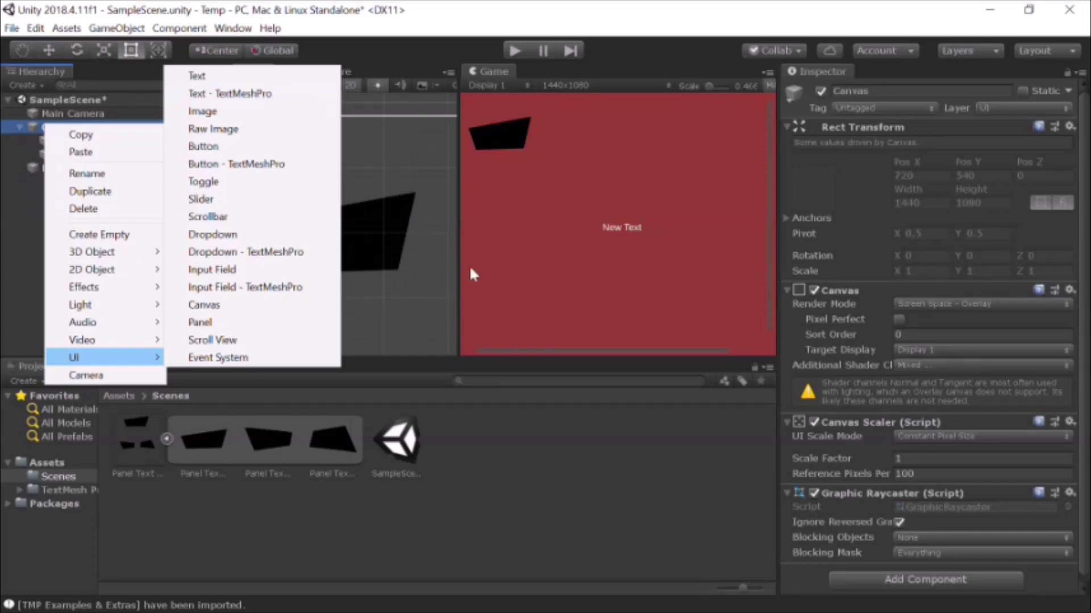
pyautogui.click(509, 531)
# - Move the Text (TMP) object onto the black panel at about X -475, Y 352 and extend its text area to the panel's bounds
pyautogui.doubleClick(75, 157)
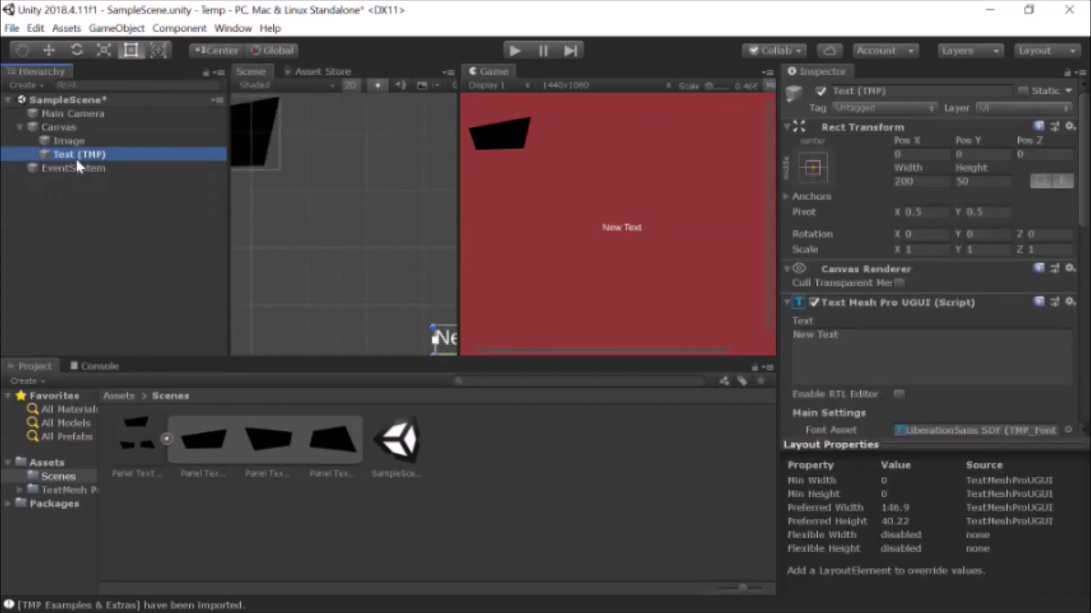
pyautogui.scroll(-6, 353, 226)
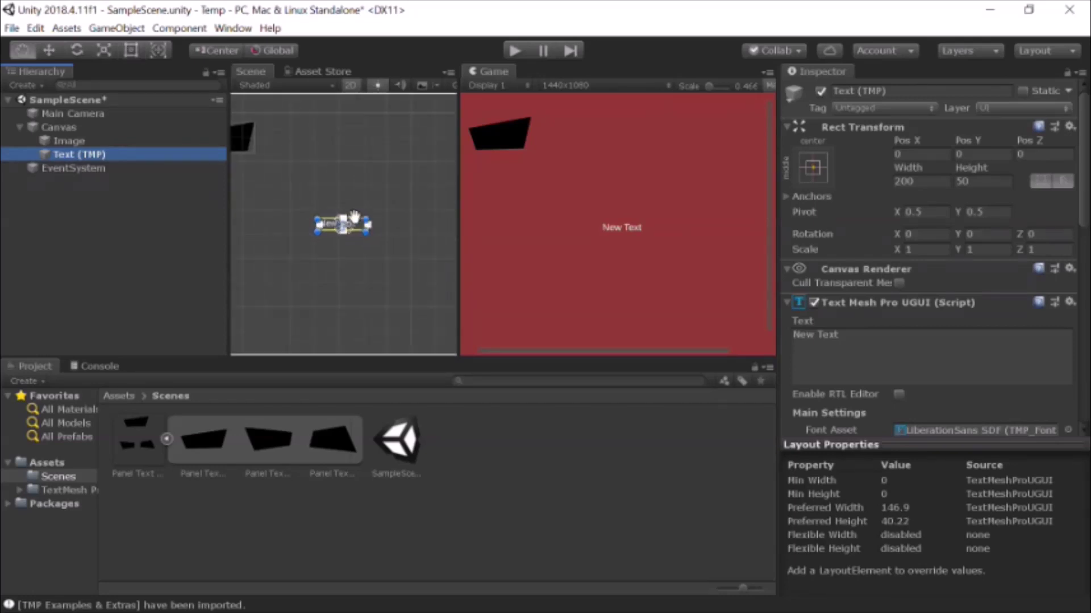
pyautogui.click(24, 49)
pyautogui.click(48, 50)
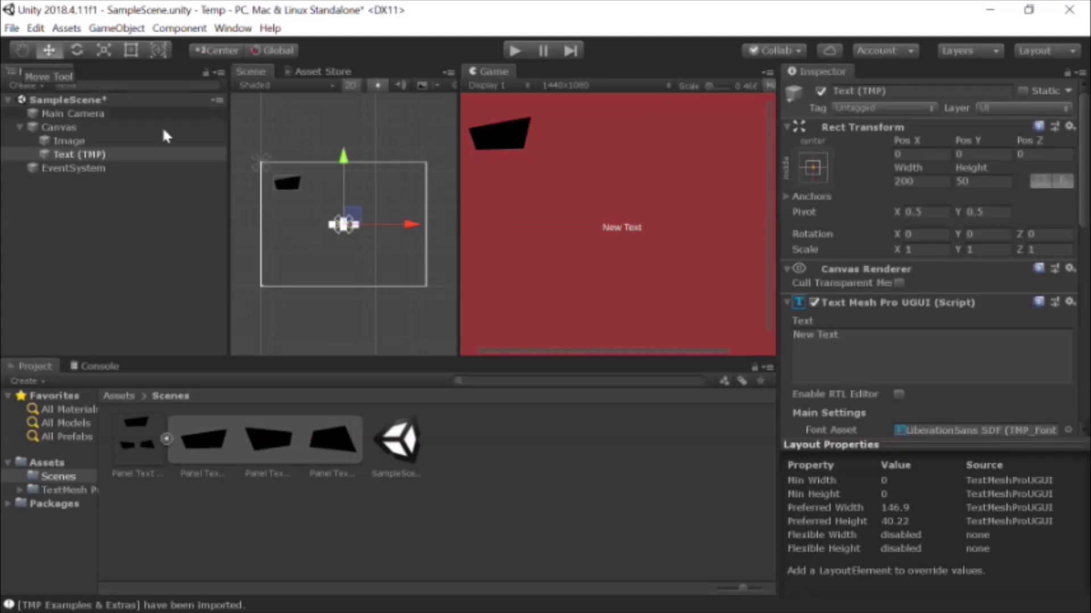
pyautogui.moveTo(355, 215); pyautogui.dragTo(297, 175)
pyautogui.scroll(2, 298, 189)
pyautogui.scroll(5, 297, 190)
pyautogui.moveTo(298, 189); pyautogui.dragTo(365, 280, button='middle')
pyautogui.scroll(8, 419, 202)
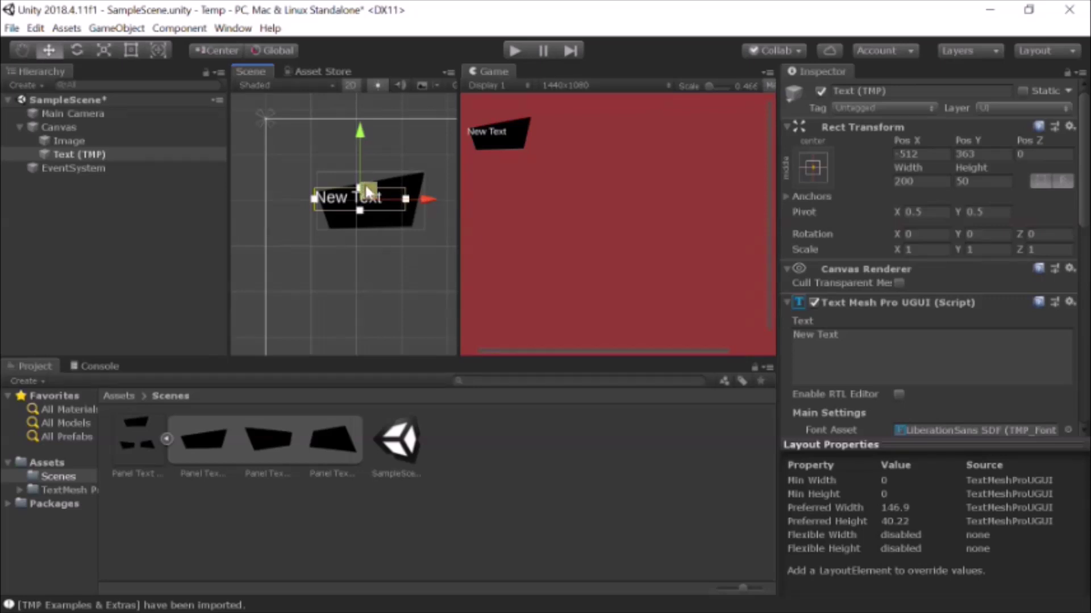
pyautogui.moveTo(368, 193); pyautogui.dragTo(385, 198)
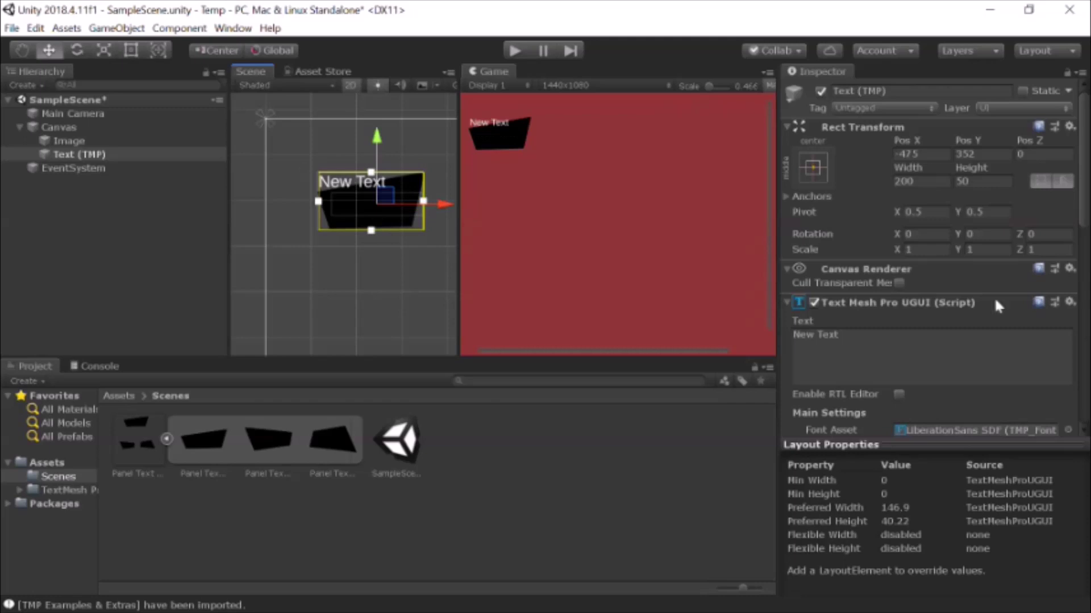
# - Align the panel text to the center horizontally and to the middle vertically
pyautogui.scroll(-4, 935, 308)
pyautogui.scroll(-3, 932, 307)
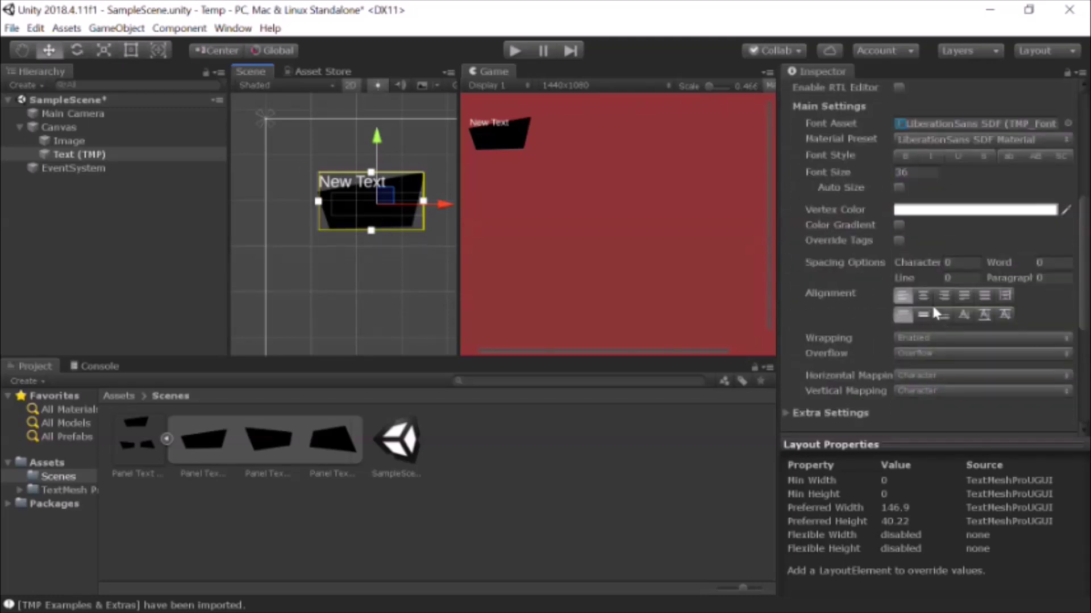
pyautogui.click(923, 296)
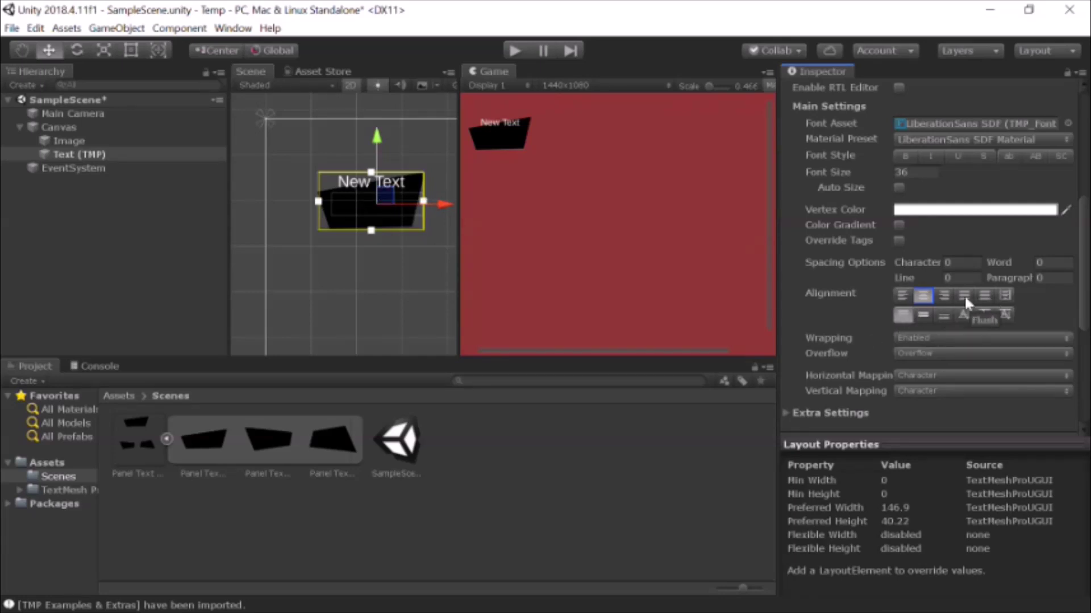
pyautogui.click(924, 316)
# - Move the Text (TMP) object's anchors from the canvas center to the corners around the black panel
pyautogui.press('q')
pyautogui.scroll(2, 329, 209)
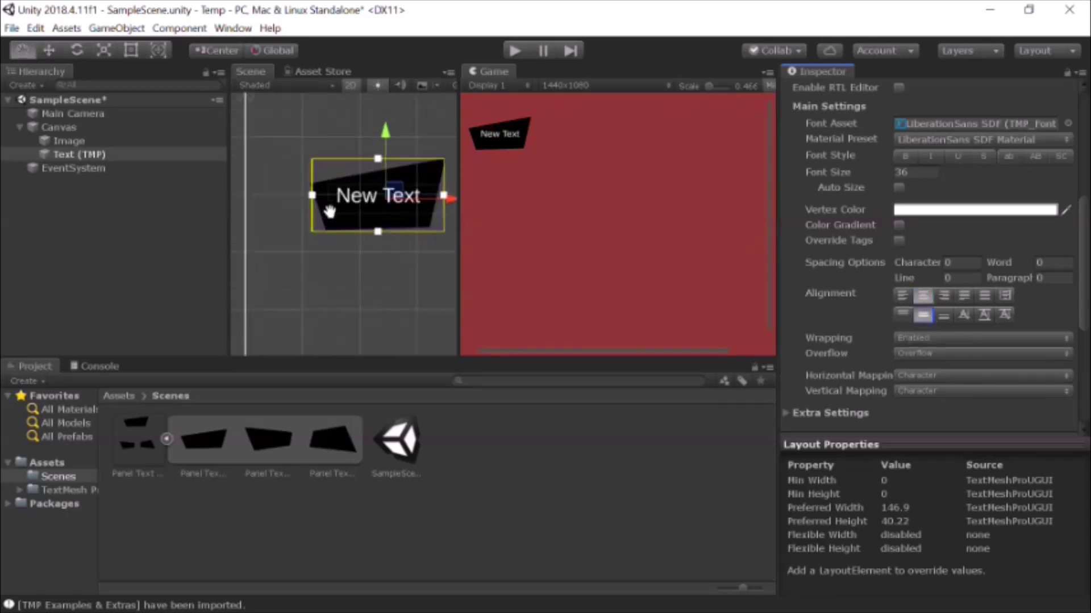
pyautogui.scroll(3, 329, 209)
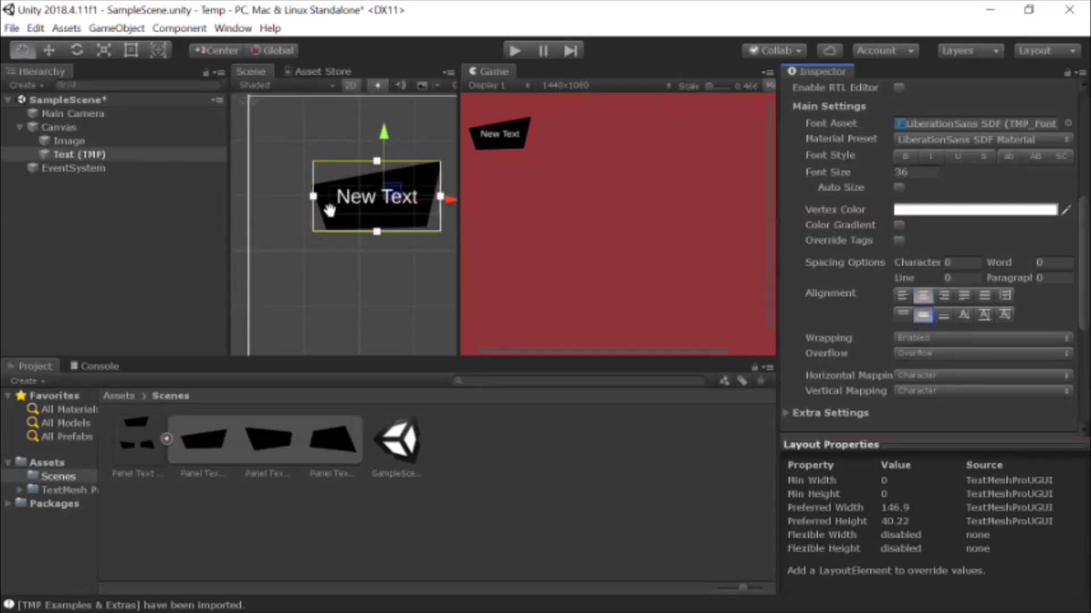
pyautogui.moveTo(314, 261); pyautogui.dragTo(269, 303)
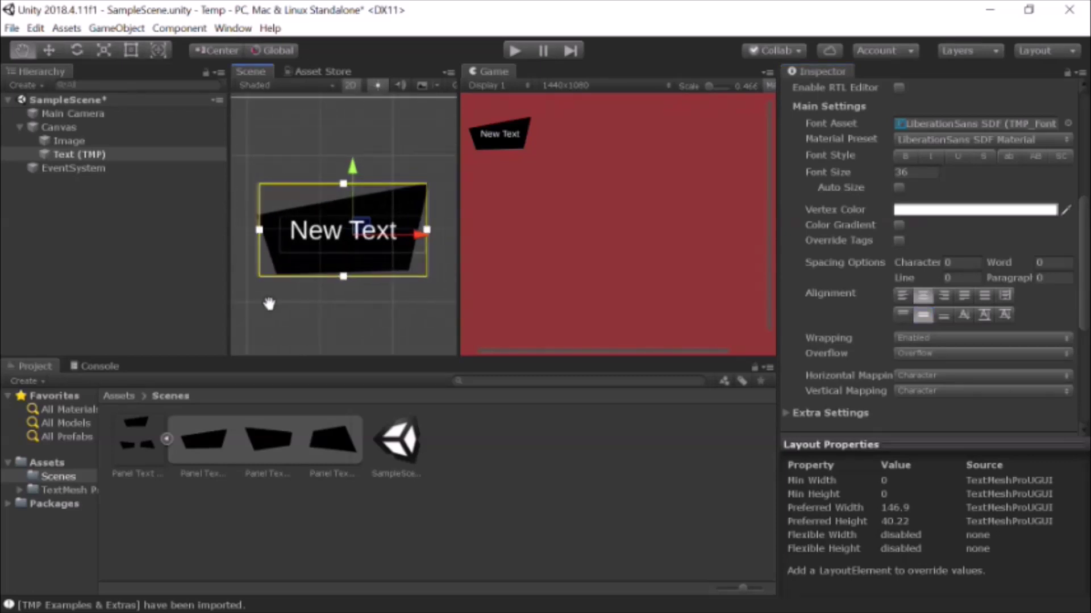
pyautogui.press('w')
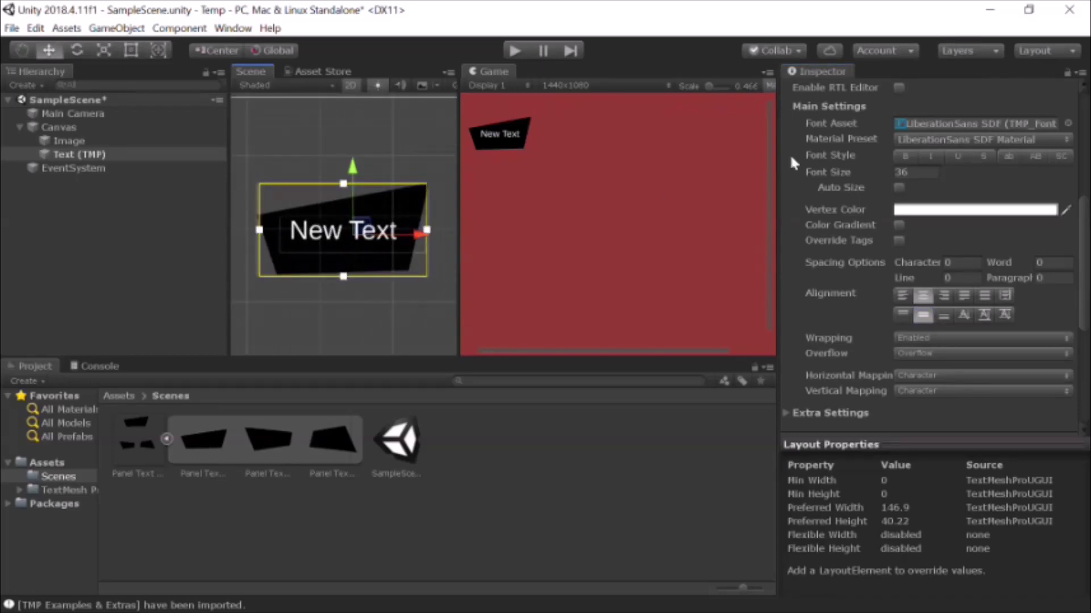
pyautogui.scroll(1, 404, 185)
pyautogui.scroll(-5, 405, 184)
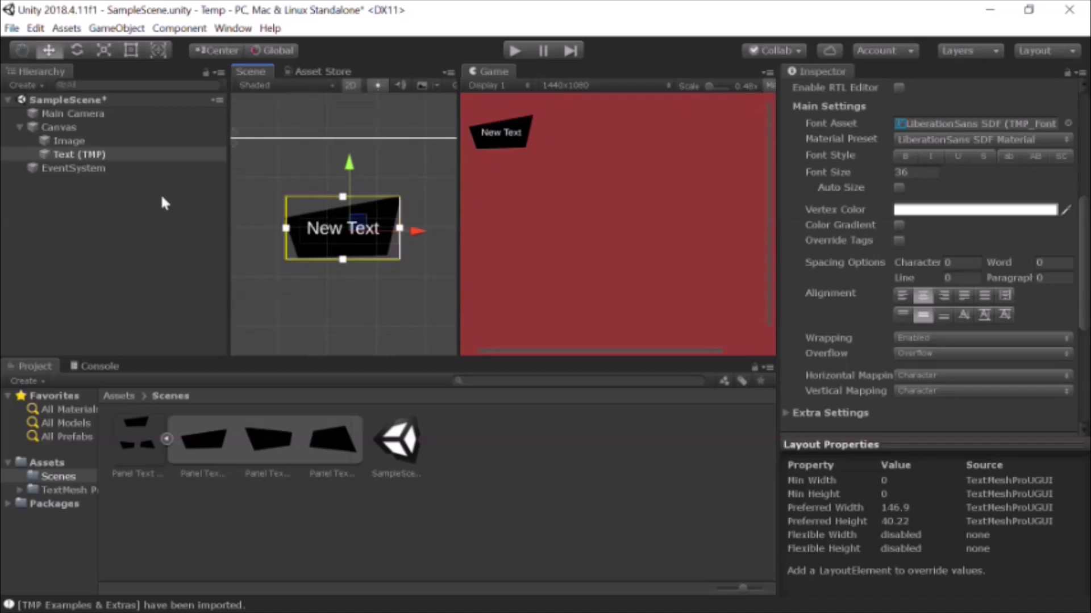
pyautogui.scroll(-1, 415, 290)
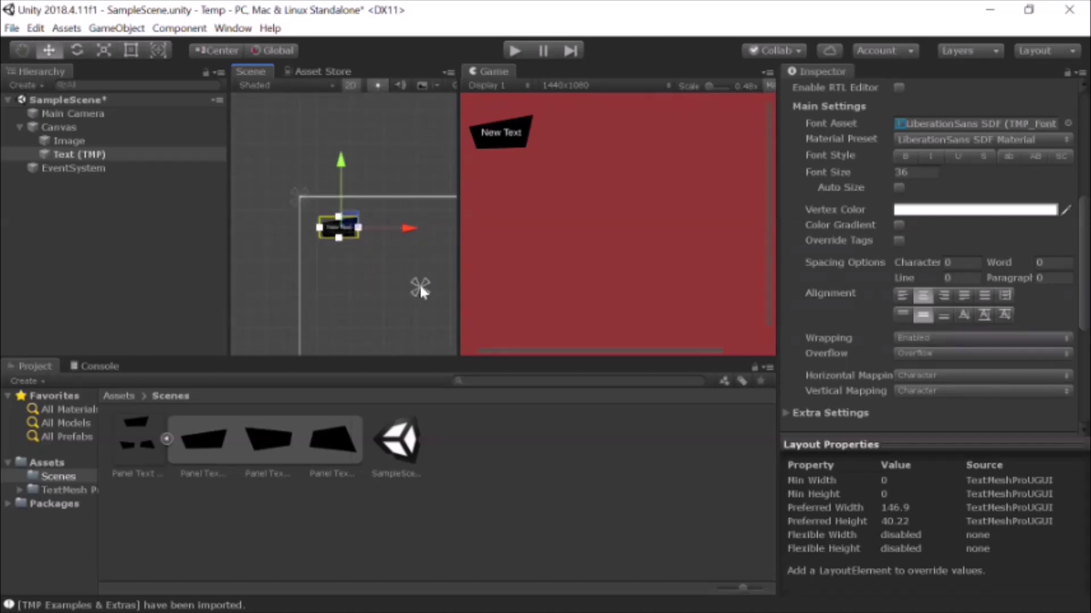
pyautogui.moveTo(420, 288); pyautogui.dragTo(383, 231)
pyautogui.scroll(4, 318, 212)
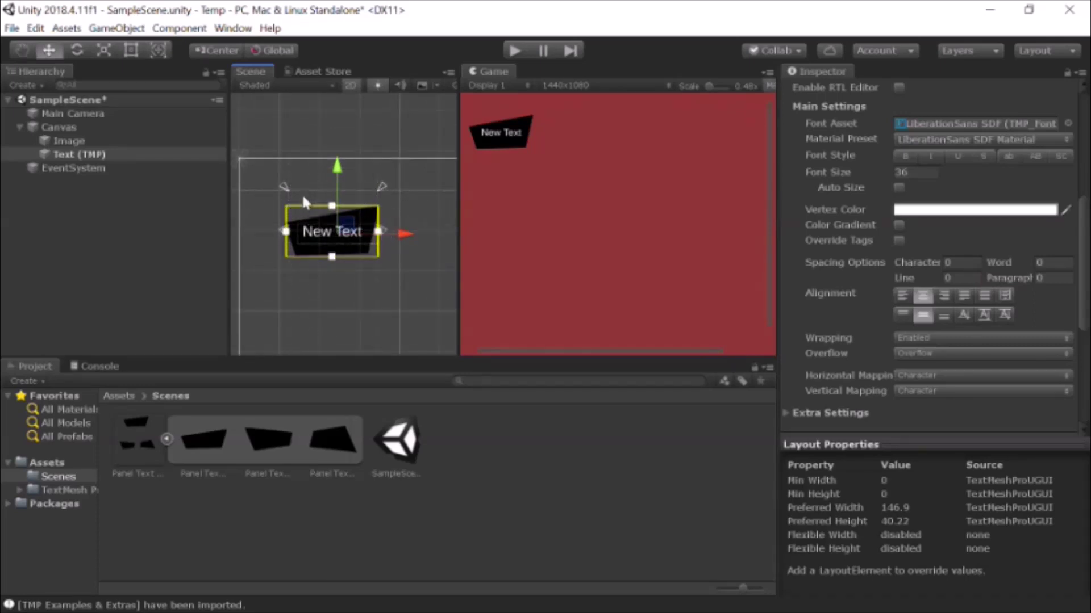
pyautogui.moveTo(284, 185); pyautogui.dragTo(280, 260)
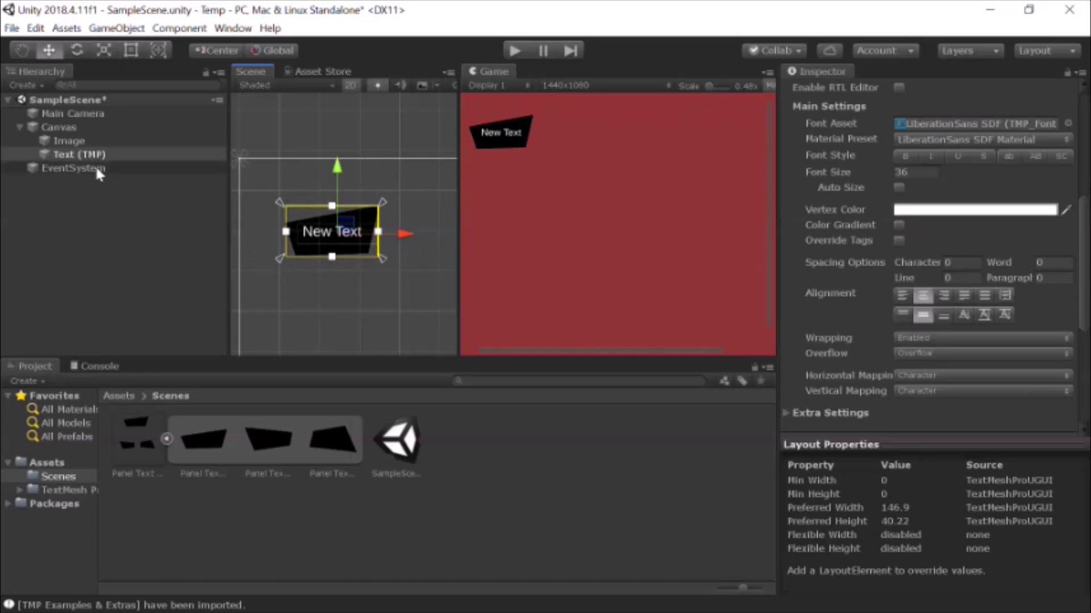
# - Make Text (TMP) a child of Image and spread its anchors to just outside the panel's corners
pyautogui.moveTo(60, 154)
pyautogui.mouseDown()
pyautogui.moveTo(70, 159)
pyautogui.moveTo(89, 136)
pyautogui.moveTo(66, 144)
pyautogui.mouseUp()
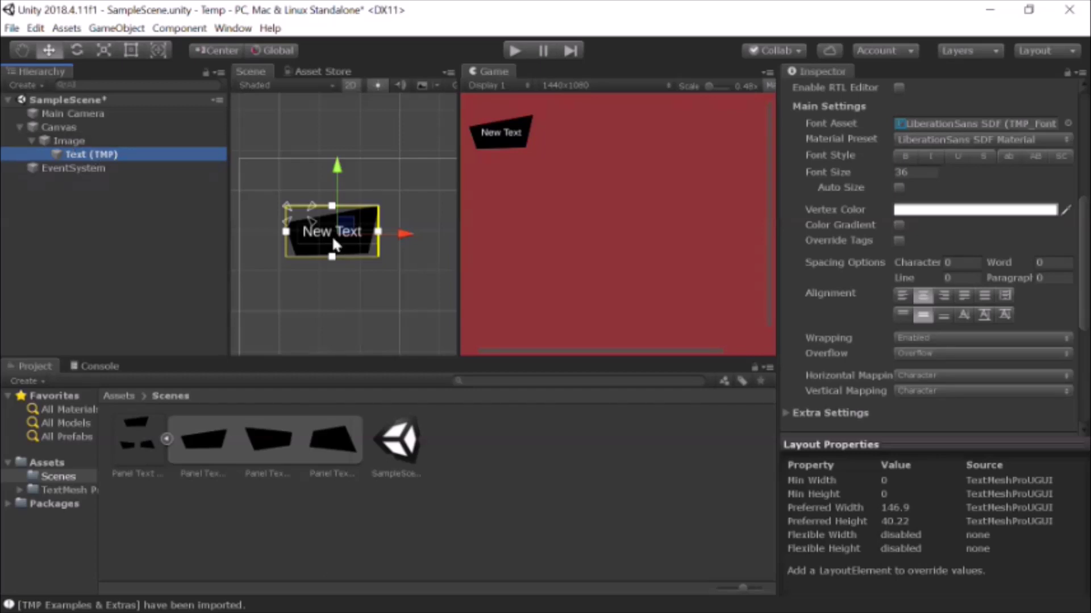
pyautogui.moveTo(308, 217); pyautogui.dragTo(384, 261)
pyautogui.moveTo(284, 203); pyautogui.dragTo(277, 199)
pyautogui.keyDown('alt'); pyautogui.scroll(-6, 333, 255); pyautogui.keyUp('alt')
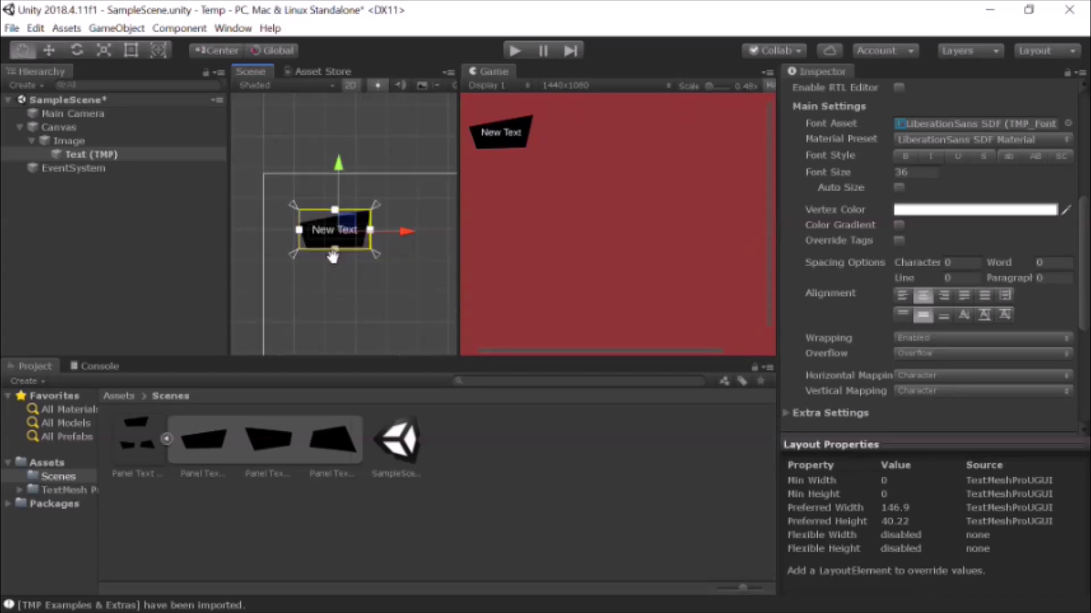
# - Widen the Text (TMP) area slightly so its left and right edges meet the black panel's sides
pyautogui.keyDown('alt'); pyautogui.scroll(7, 332, 255); pyautogui.keyUp('alt')
pyautogui.click(406, 168)
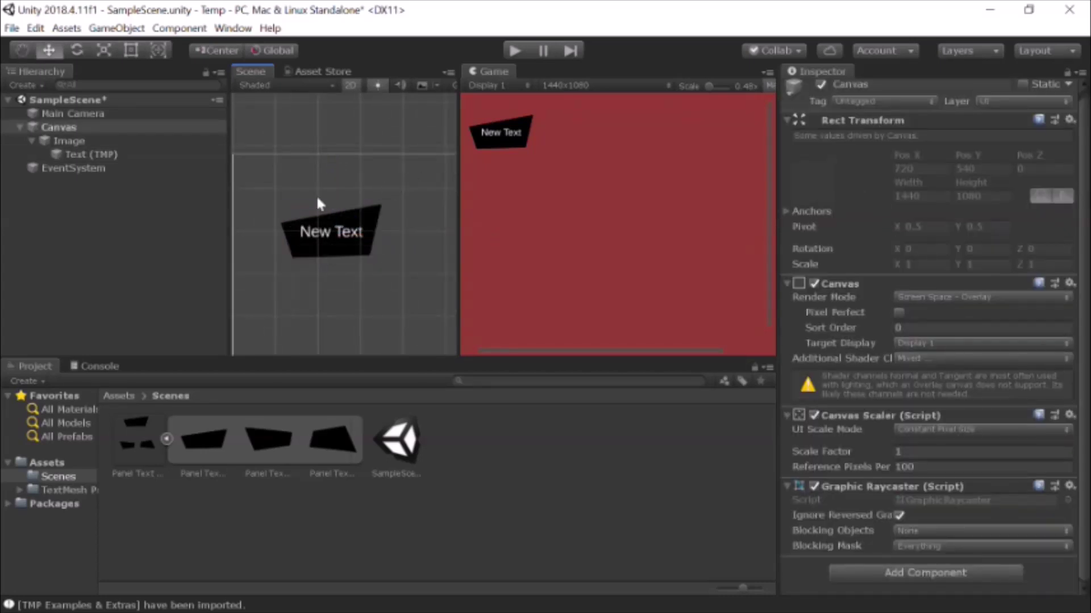
pyautogui.doubleClick(62, 140)
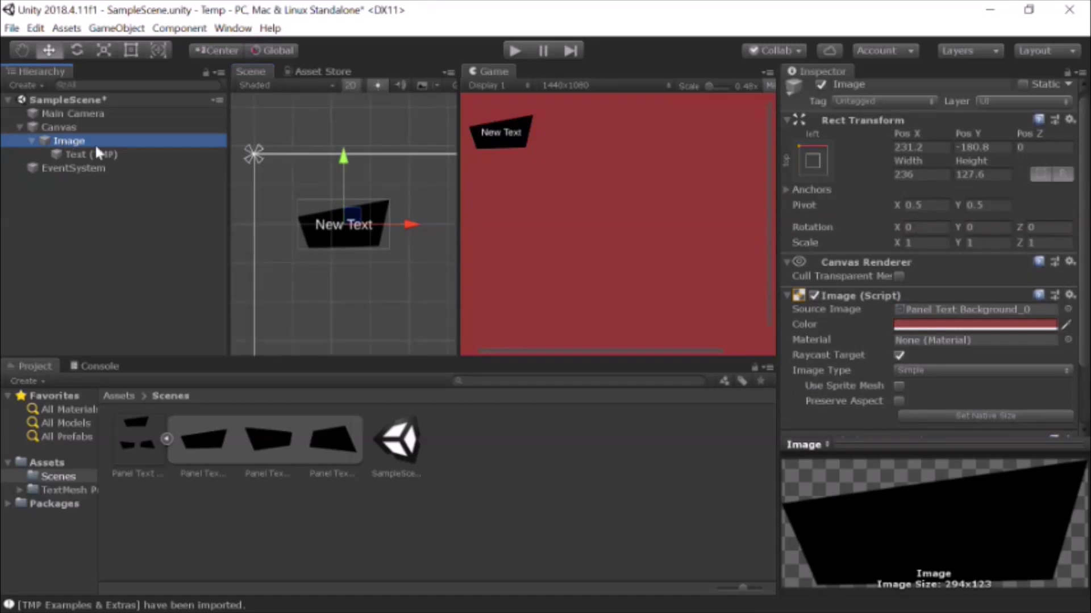
pyautogui.click(123, 158)
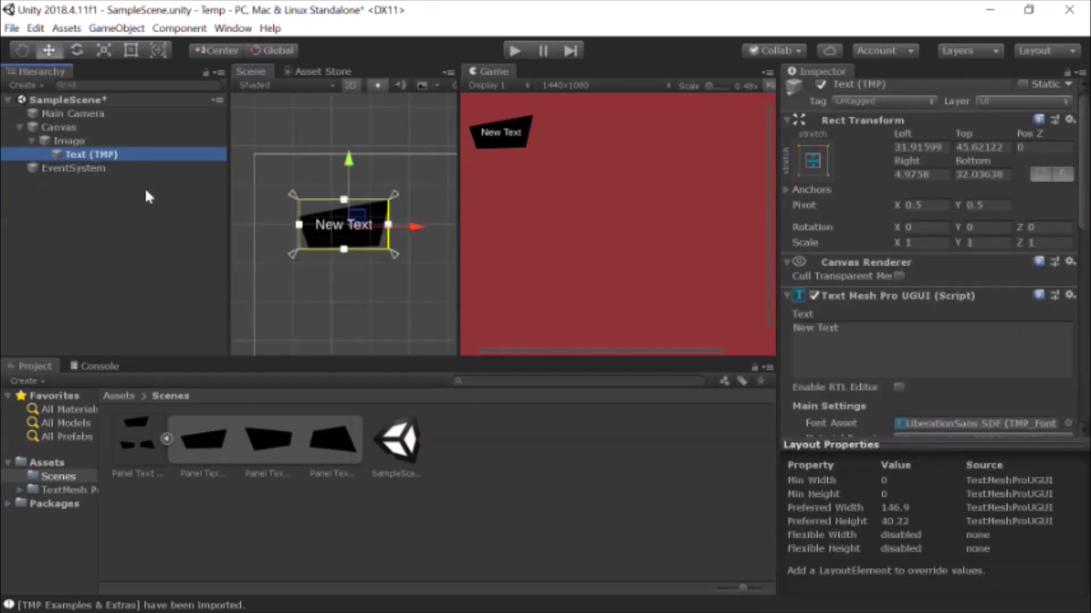
pyautogui.moveTo(299, 227); pyautogui.dragTo(297, 228)
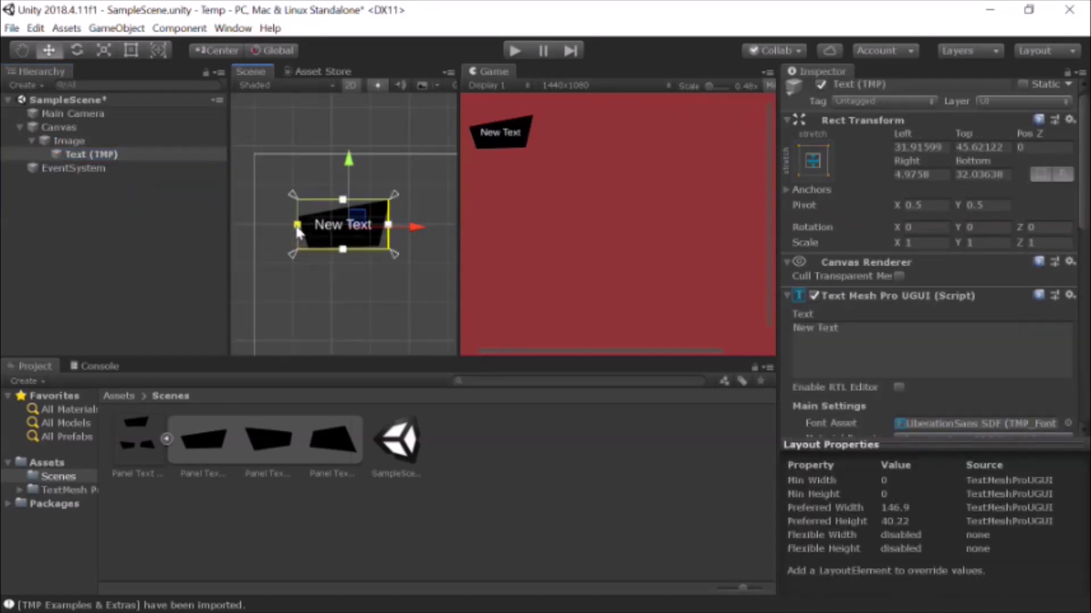
pyautogui.moveTo(388, 225); pyautogui.dragTo(393, 229)
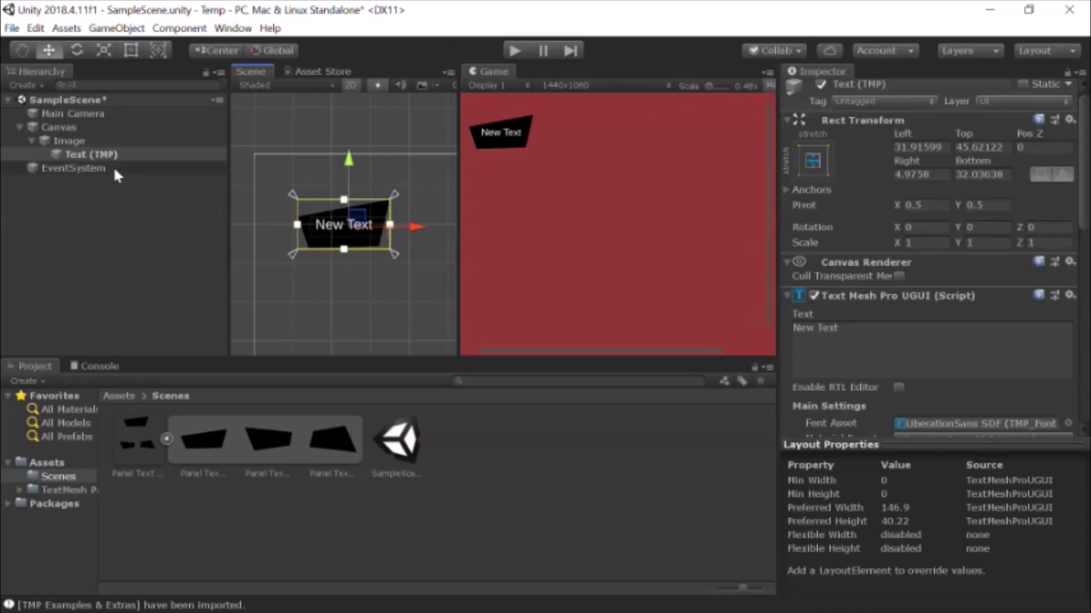
# - Scale the Image panel together with its child text to about X 1.16 and Y 1.325
pyautogui.click(67, 142)
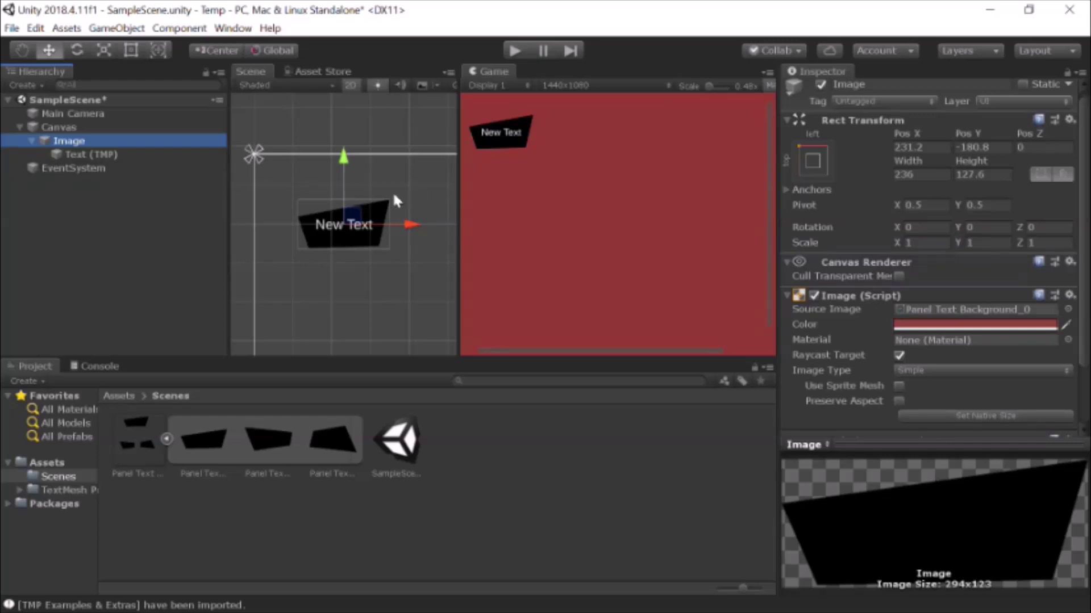
pyautogui.press('e')
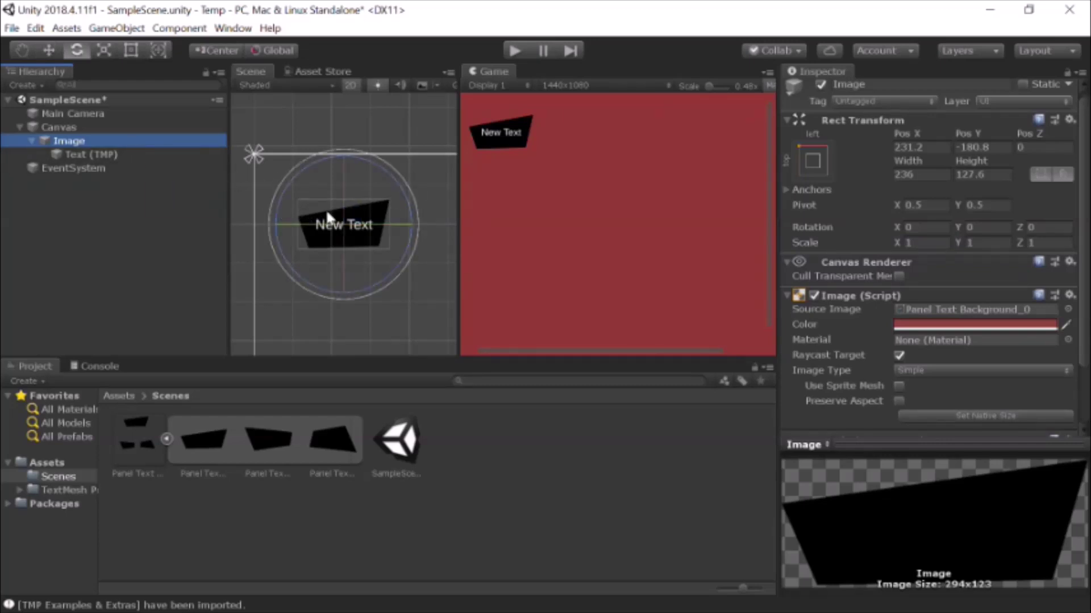
pyautogui.press('r')
pyautogui.moveTo(412, 225)
pyautogui.mouseDown()
pyautogui.moveTo(445, 227)
pyautogui.moveTo(412, 227)
pyautogui.mouseUp()
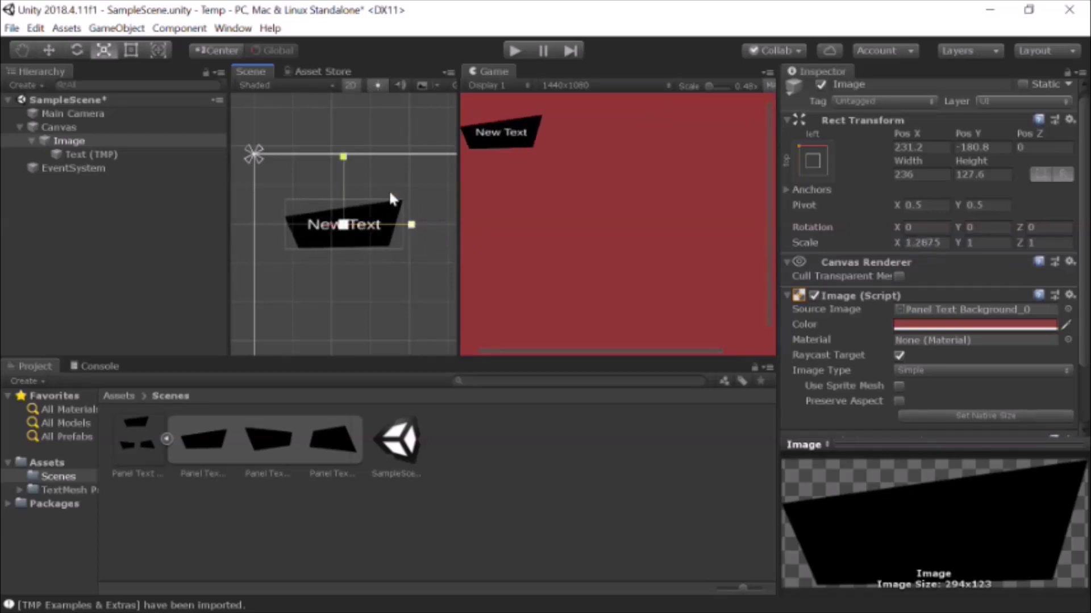
pyautogui.moveTo(343, 156)
pyautogui.mouseDown()
pyautogui.moveTo(349, 89)
pyautogui.moveTo(343, 176)
pyautogui.moveTo(347, 139)
pyautogui.mouseUp()
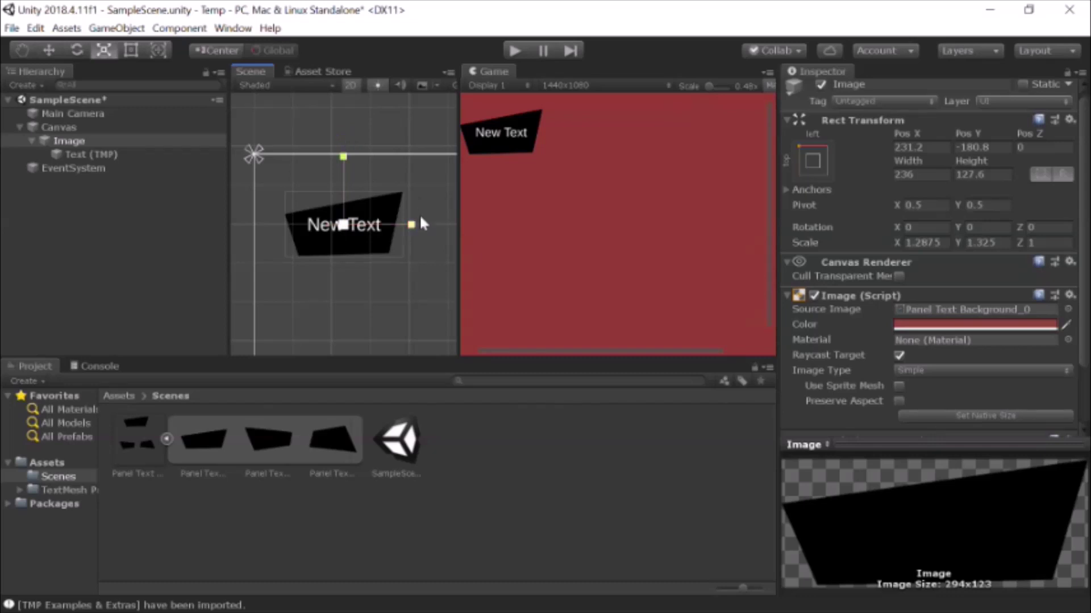
pyautogui.moveTo(413, 229)
pyautogui.mouseDown()
pyautogui.moveTo(433, 225)
pyautogui.moveTo(407, 226)
pyautogui.mouseUp()
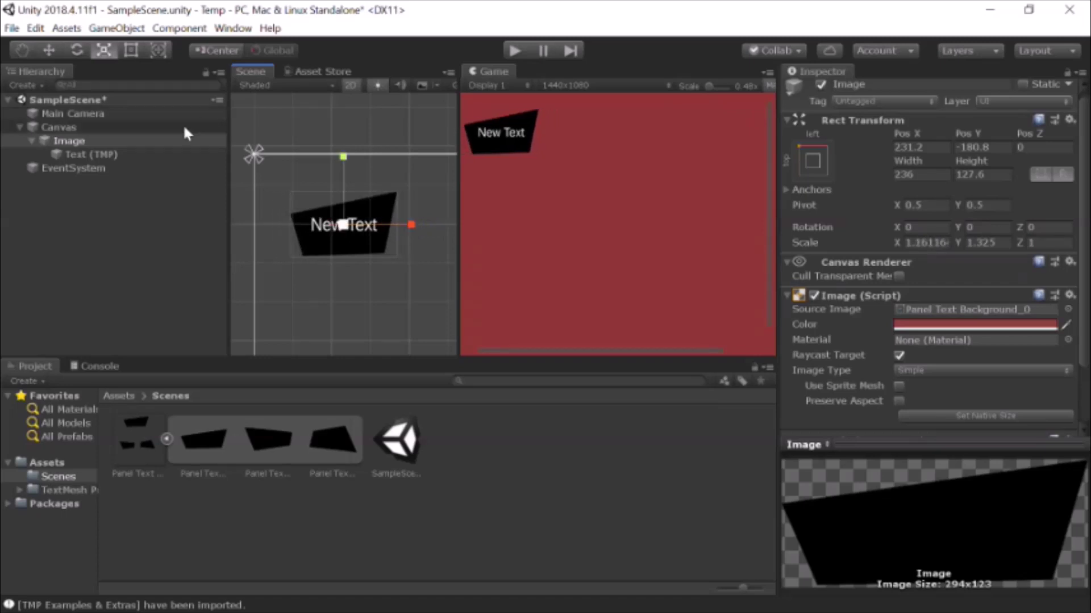
# - Show the Text (TMP) font settings, and in Chrome open Font Squirrel's Open Sans page to examine its font styles
pyautogui.click(91, 152)
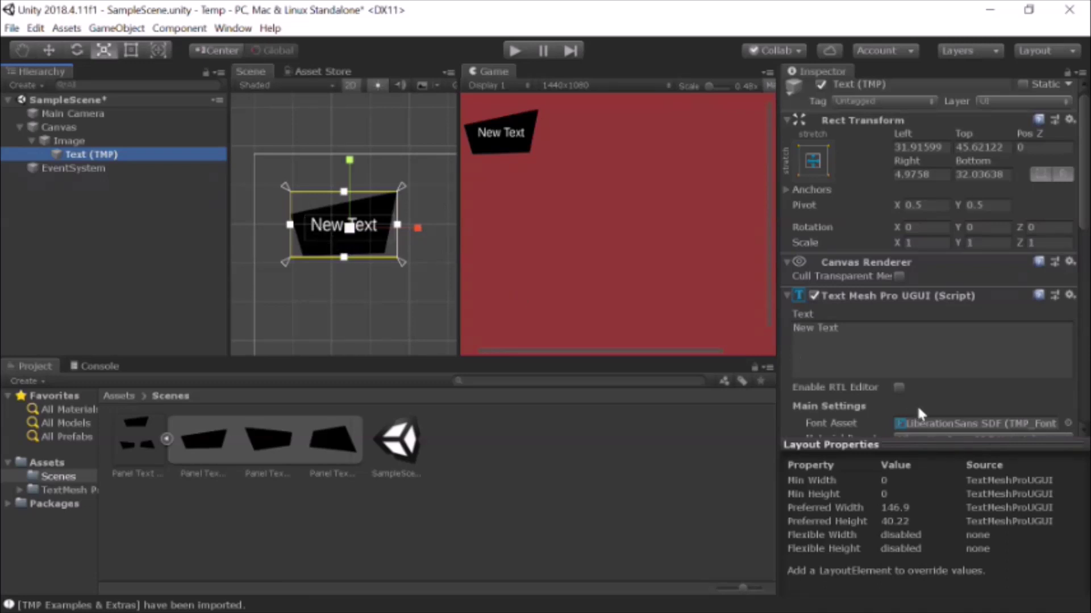
pyautogui.scroll(-3, 948, 395)
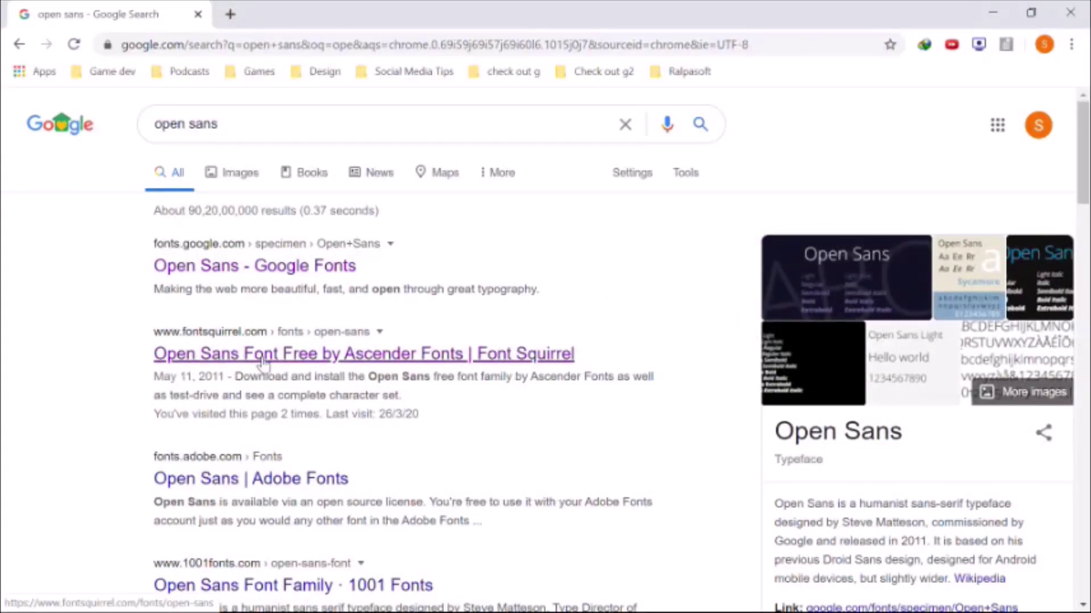
pyautogui.click(263, 359)
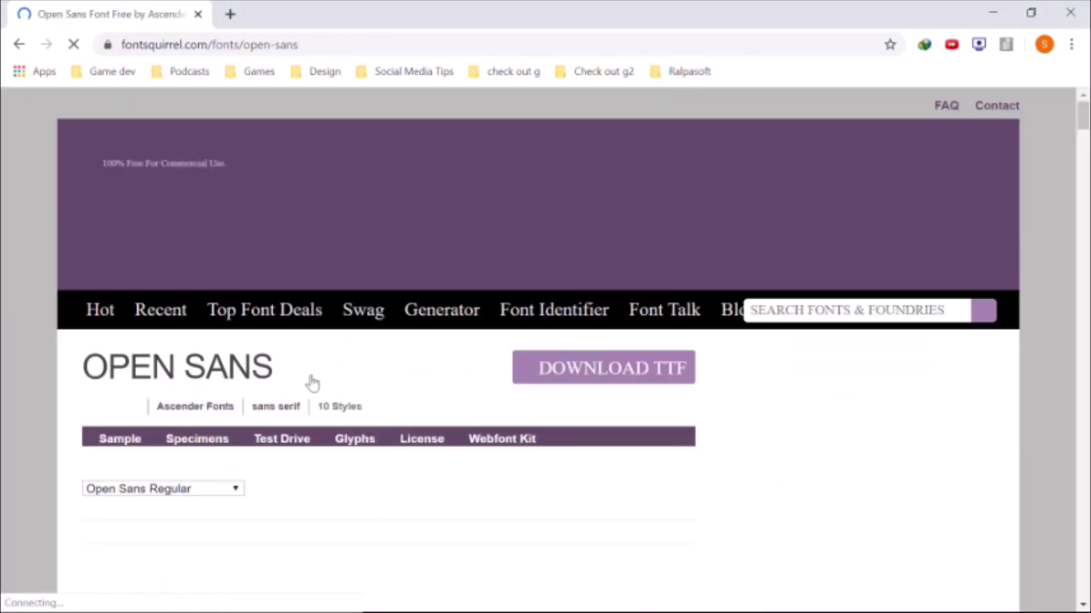
pyautogui.scroll(-7, 300, 412)
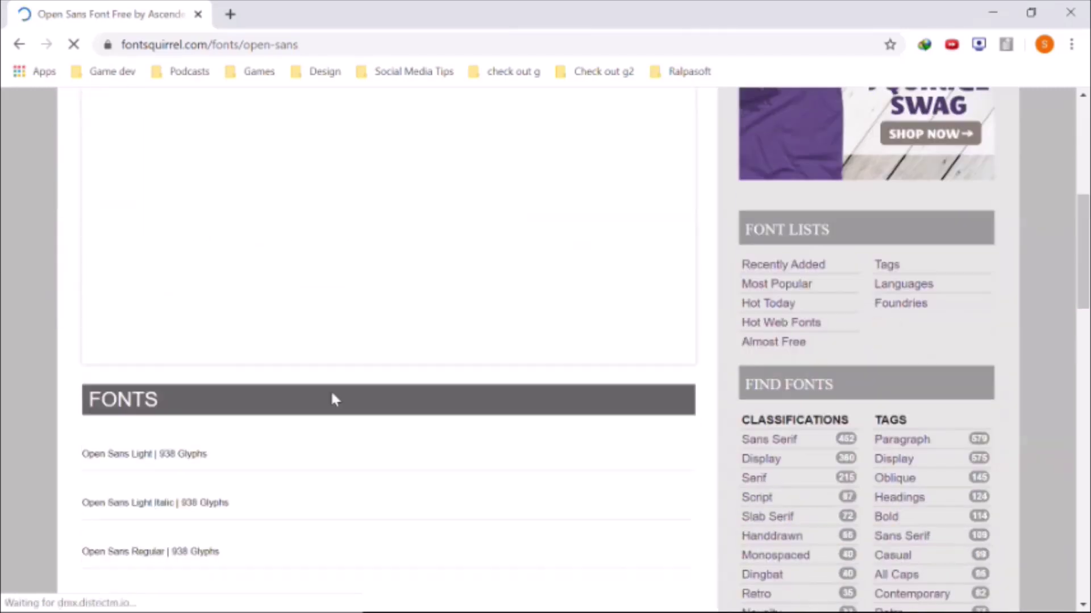
pyautogui.scroll(-3, 310, 425)
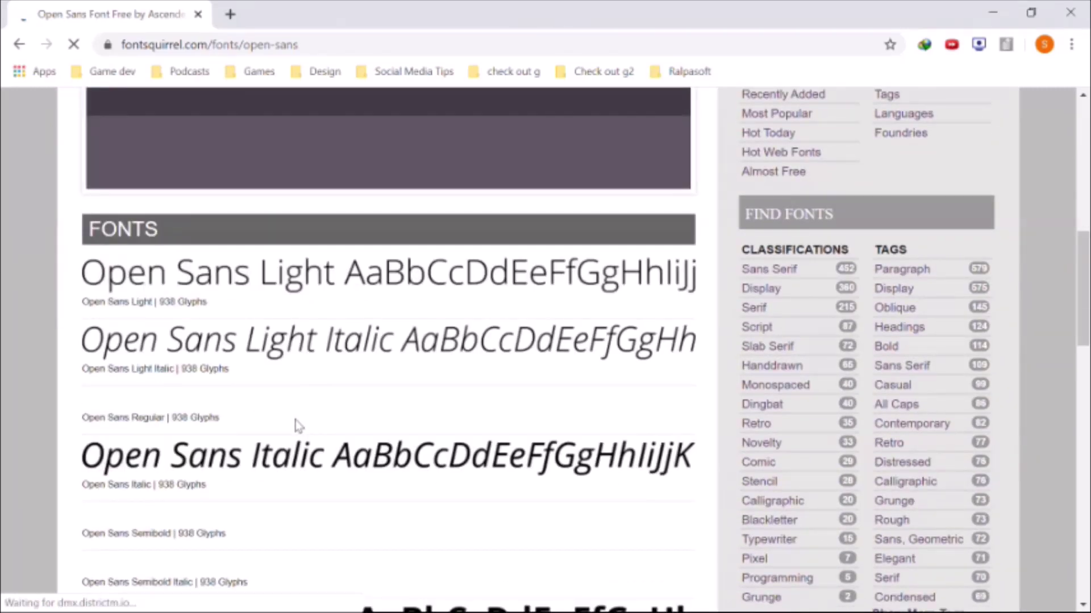
pyautogui.scroll(-8, 310, 479)
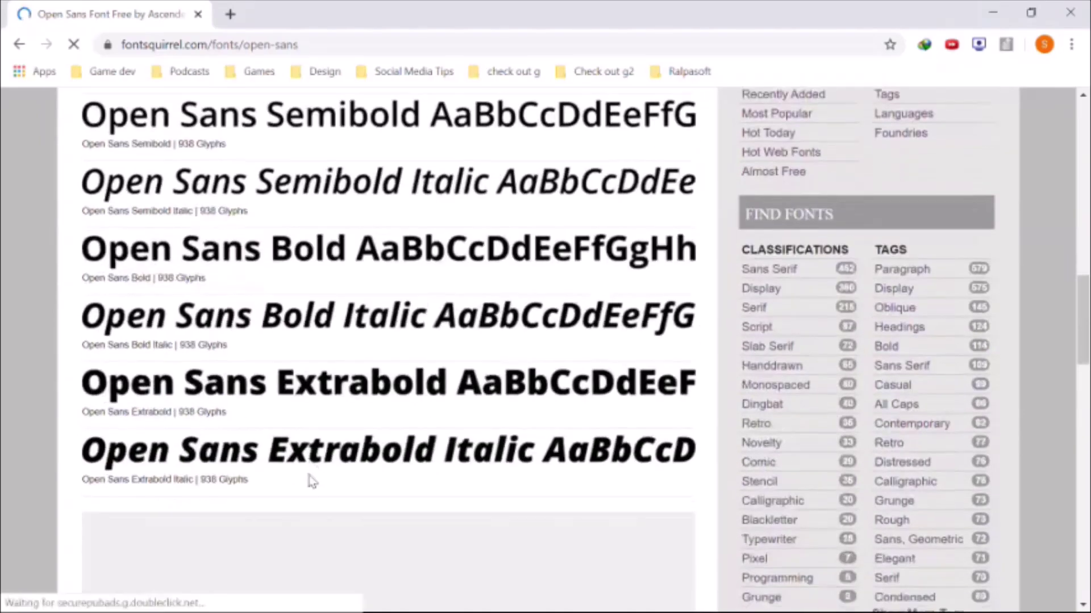
pyautogui.scroll(5, 50, 305)
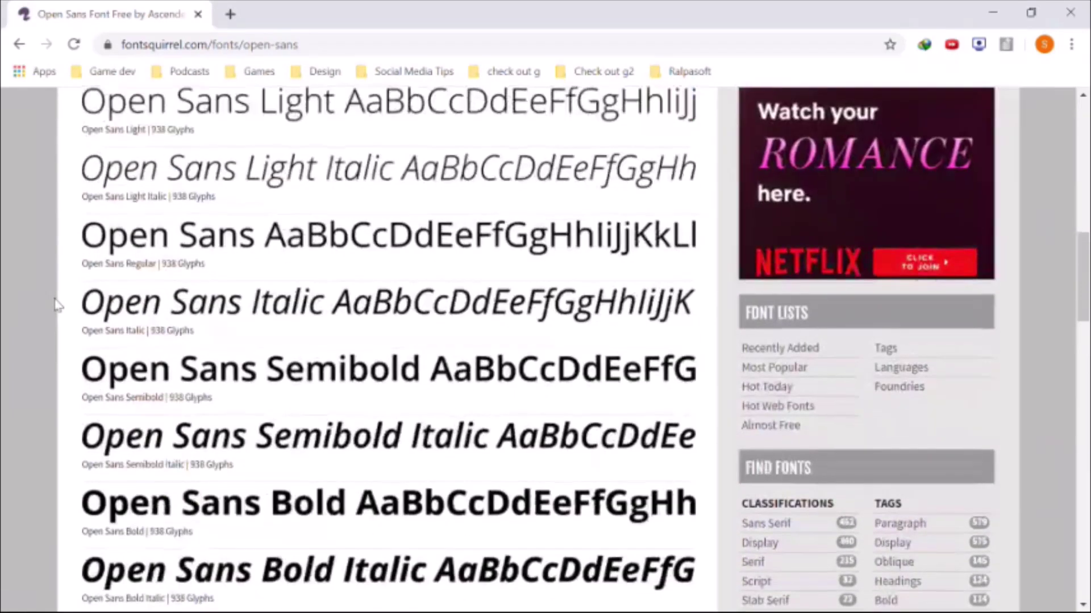
pyautogui.scroll(-3, 141, 354)
pyautogui.scroll(-1, 140, 353)
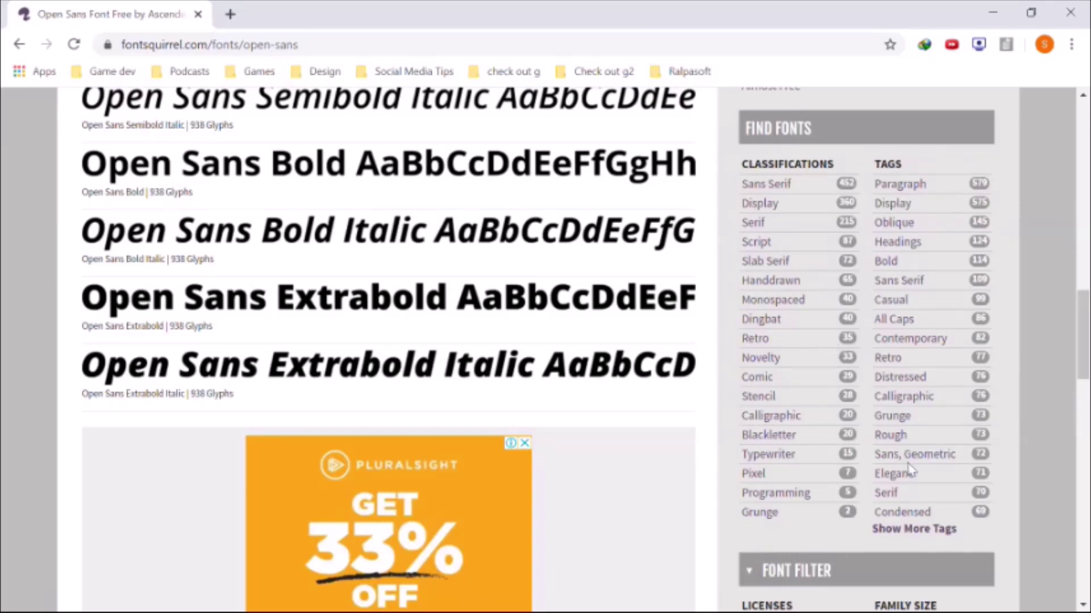
# - Browse the fonts tagged Retro on Font Squirrel and download the Airstream TTF font
pyautogui.click(888, 358)
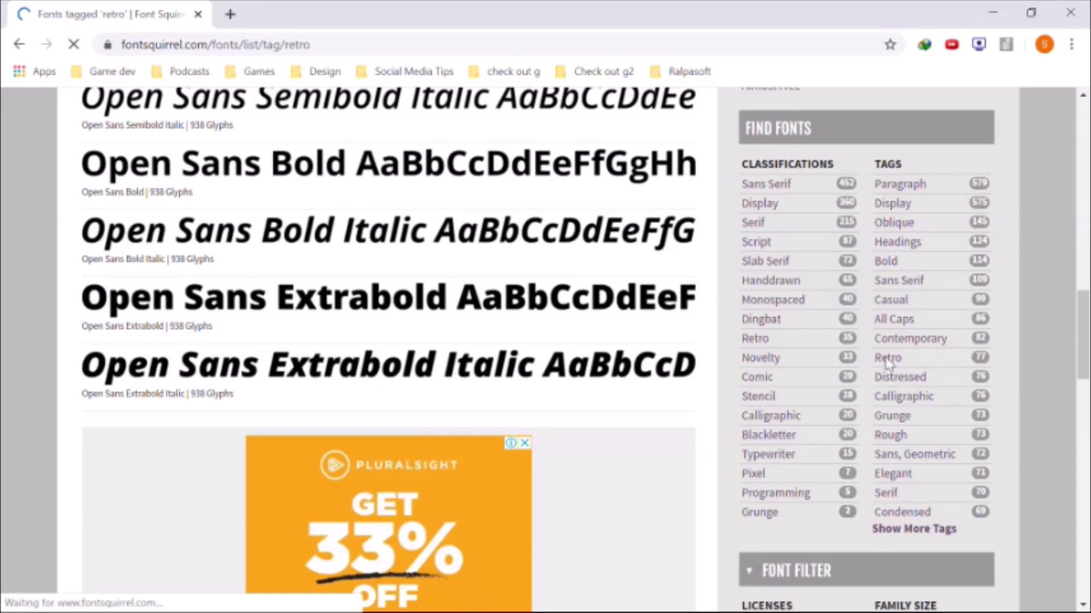
pyautogui.scroll(-8, 397, 370)
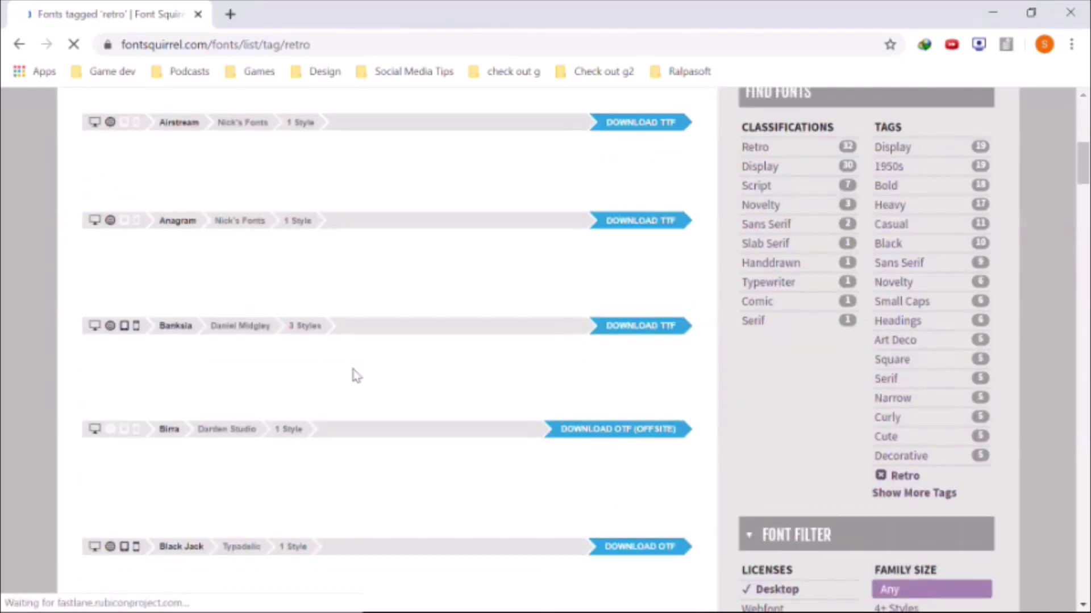
pyautogui.scroll(3, 352, 370)
pyautogui.scroll(-2, 351, 368)
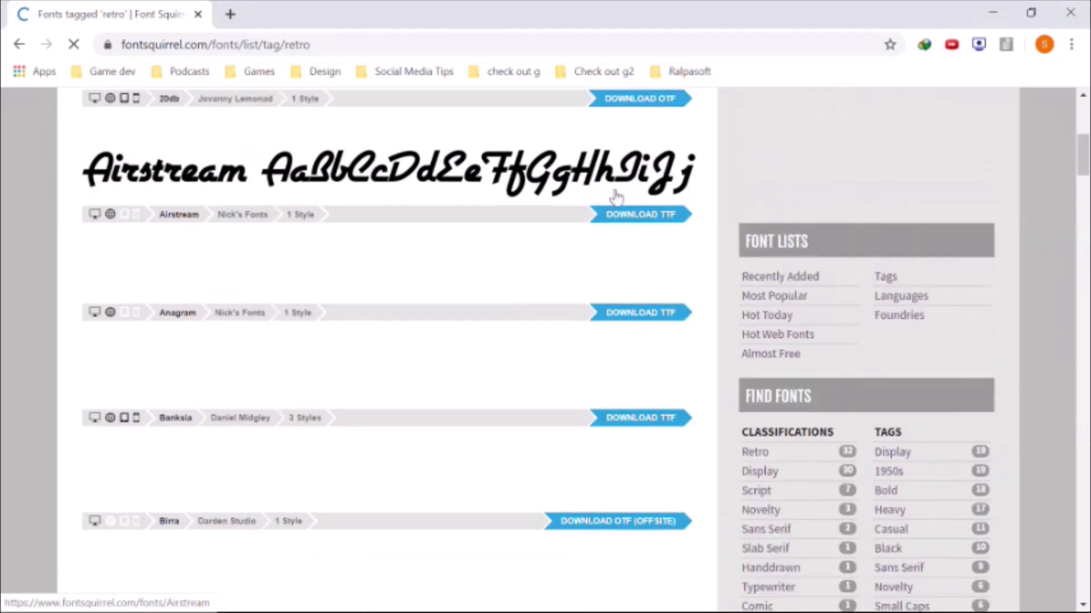
pyautogui.scroll(1, 616, 197)
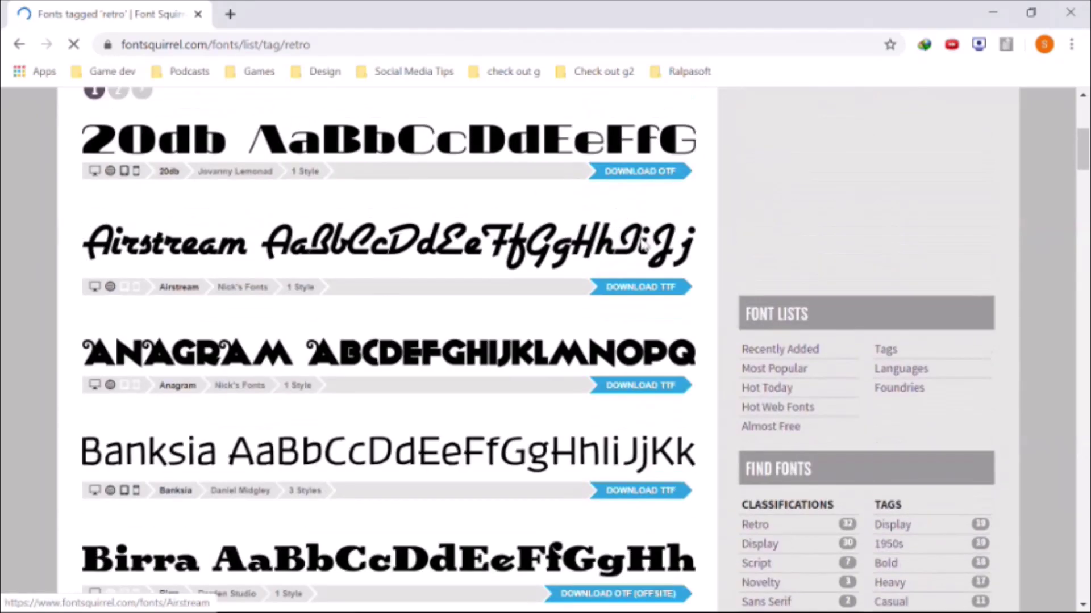
pyautogui.click(638, 285)
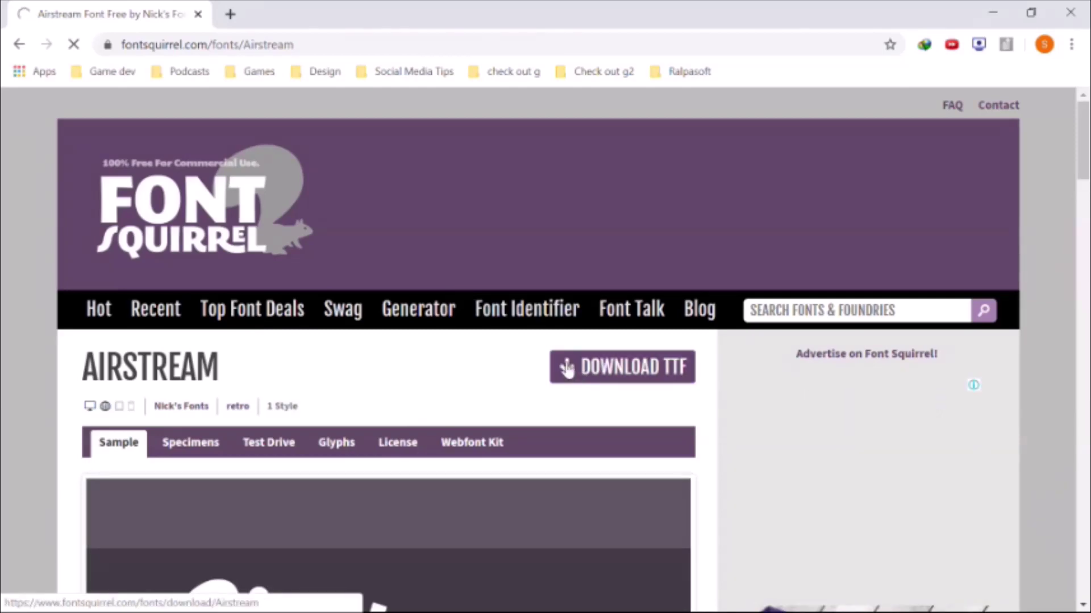
pyautogui.click(558, 368)
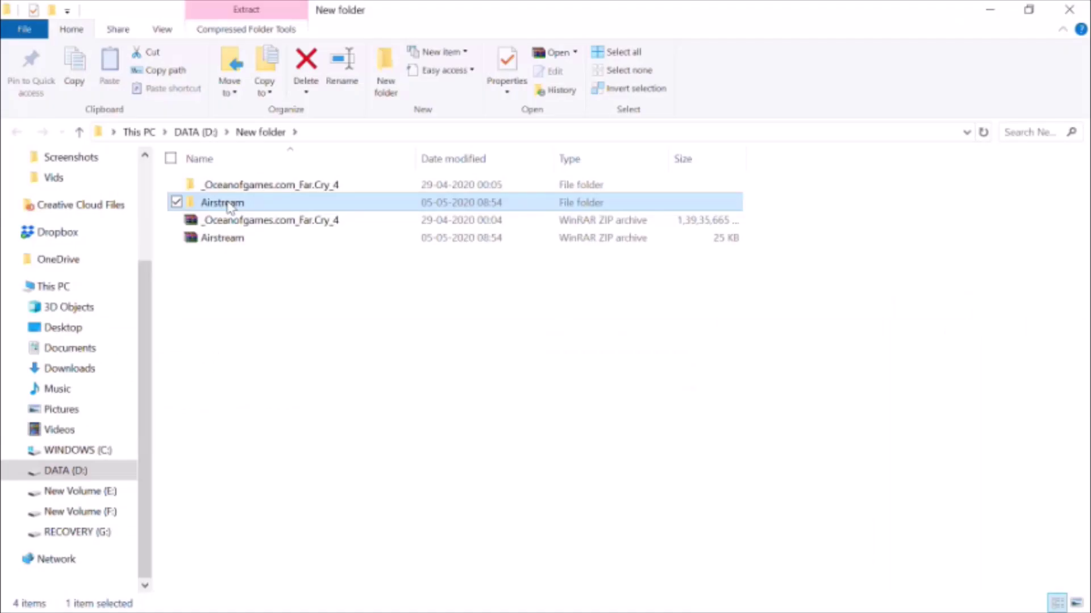
# - In File Explorer, open the extracted Airstream folder and import its TrueType font file into Unity's Assets/Scenes folder
pyautogui.doubleClick(211, 205)
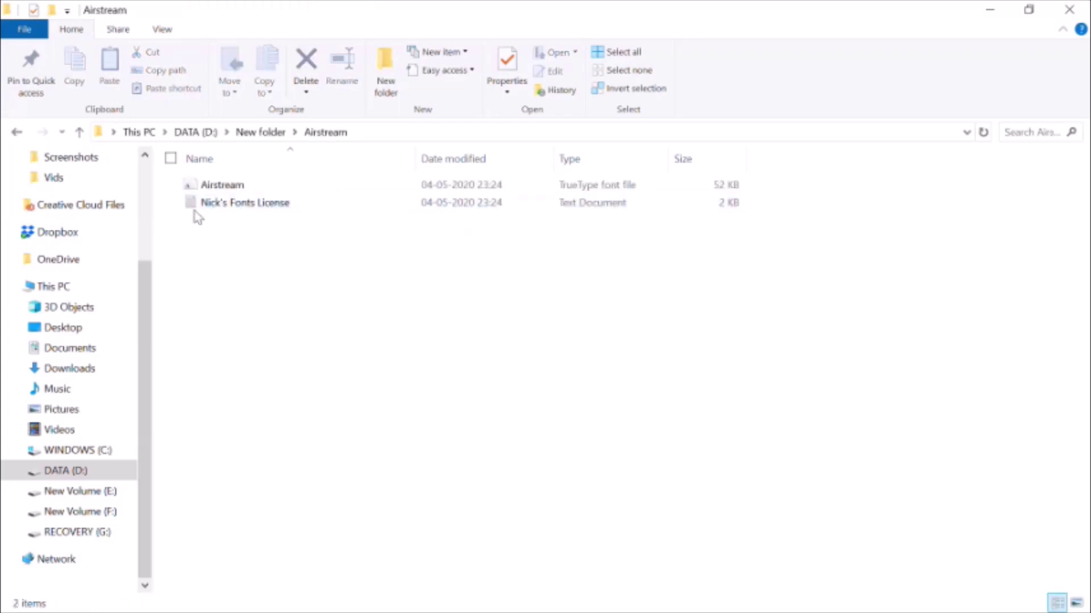
pyautogui.click(237, 188)
pyautogui.moveTo(233, 192); pyautogui.dragTo(522, 510)
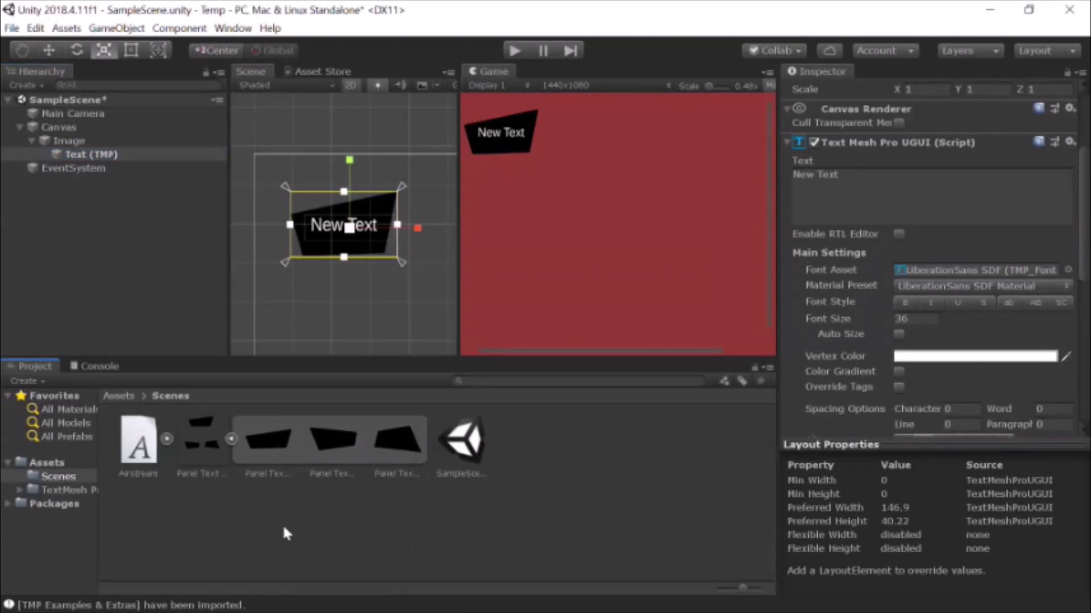
# - Open TextMeshPro's Font Asset Creator and assign the imported Airstream font as the source font file
pyautogui.click(225, 26)
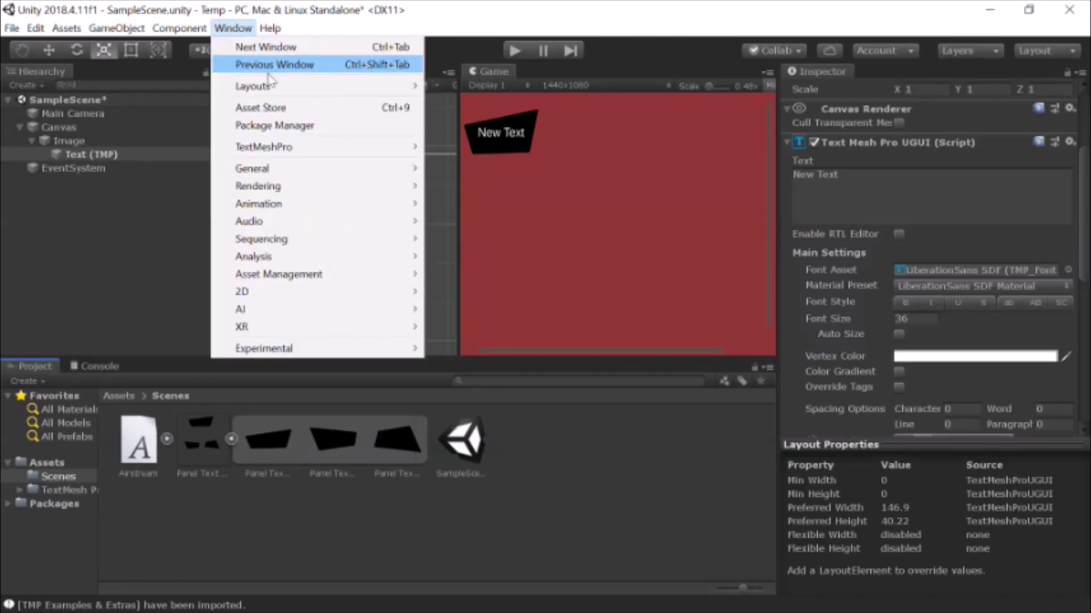
pyautogui.click(339, 147)
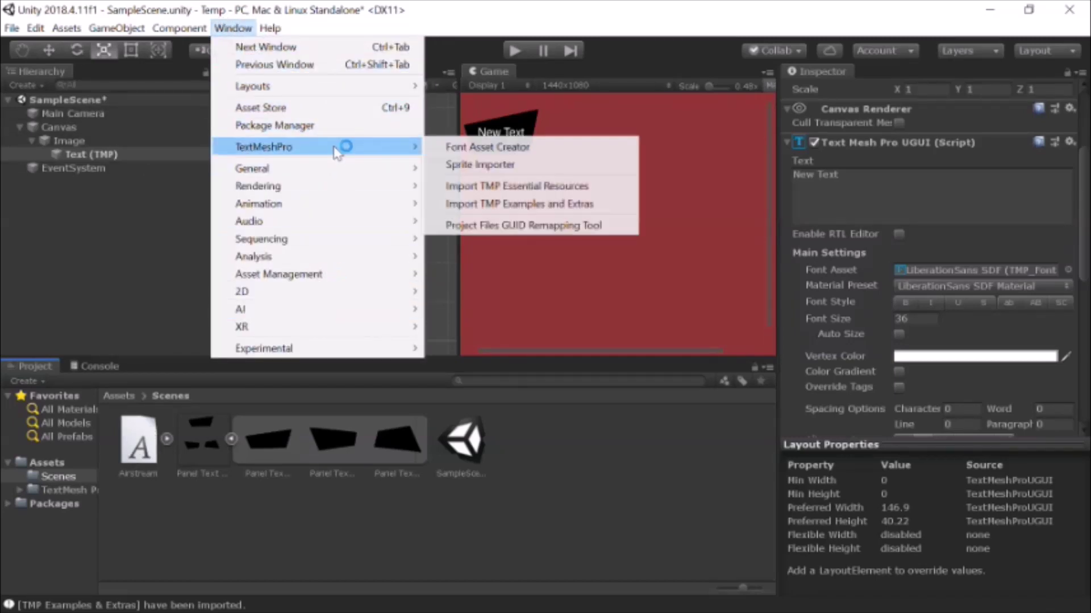
pyautogui.click(516, 150)
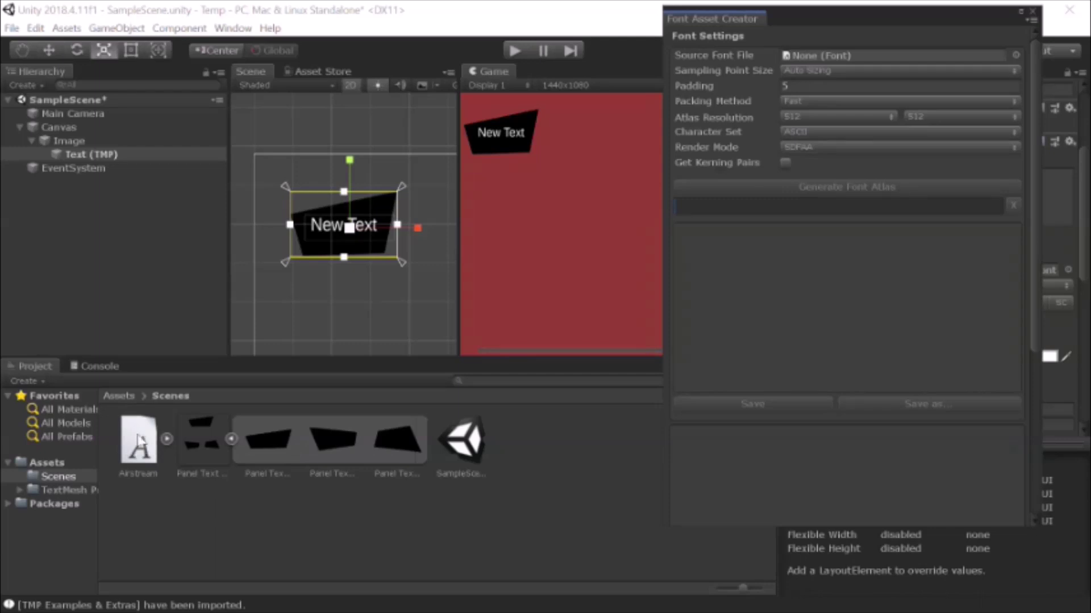
pyautogui.click(155, 459)
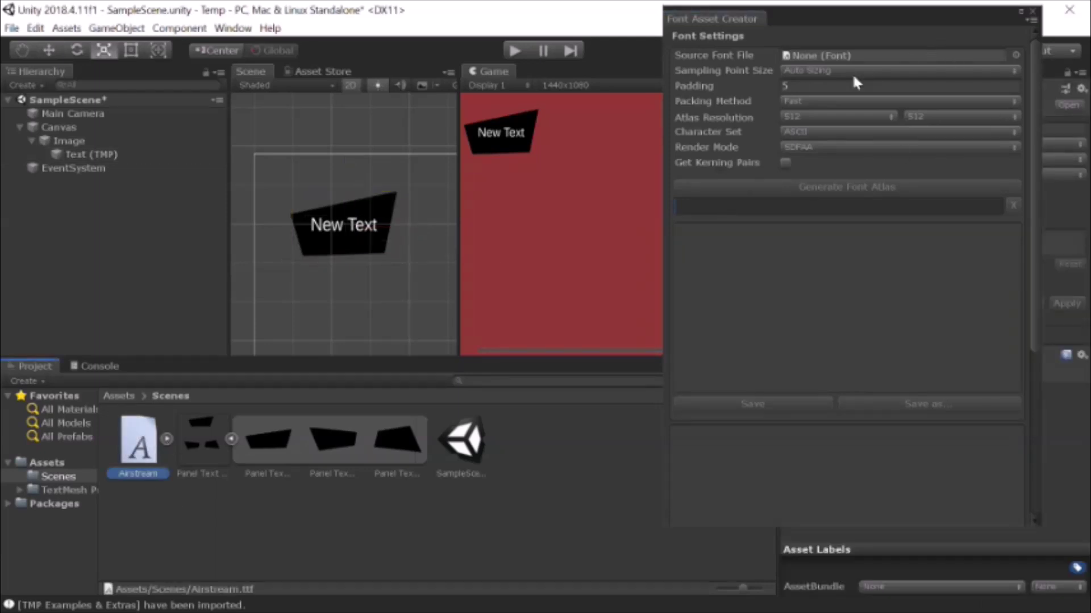
pyautogui.moveTo(127, 471); pyautogui.dragTo(841, 63)
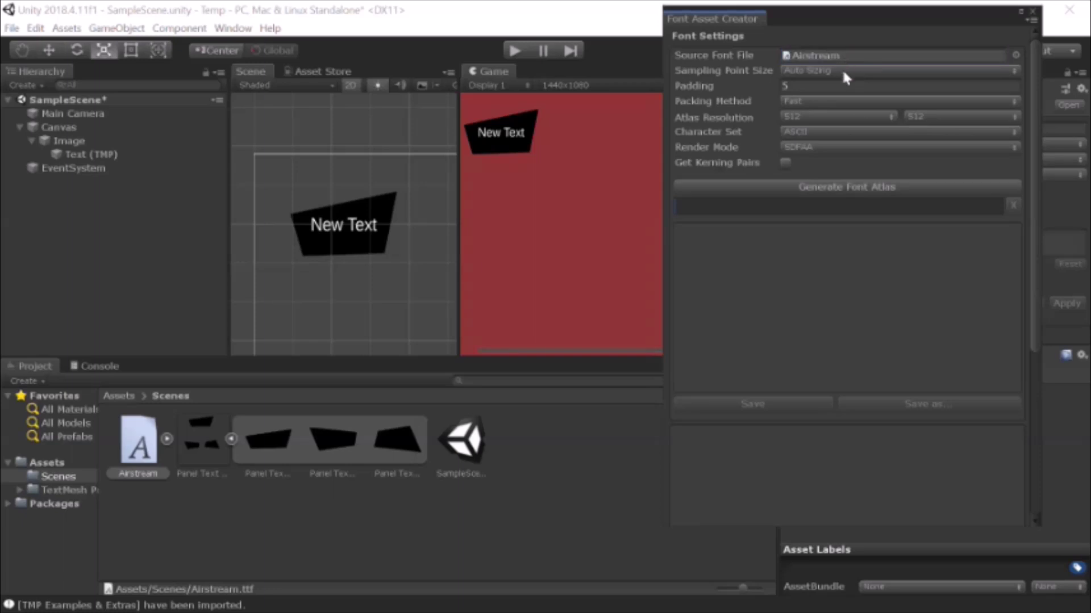
# - Generate the Airstream font atlas, save it as Airstream SDF in the Scenes folder, and close the Font Asset Creator
pyautogui.click(872, 191)
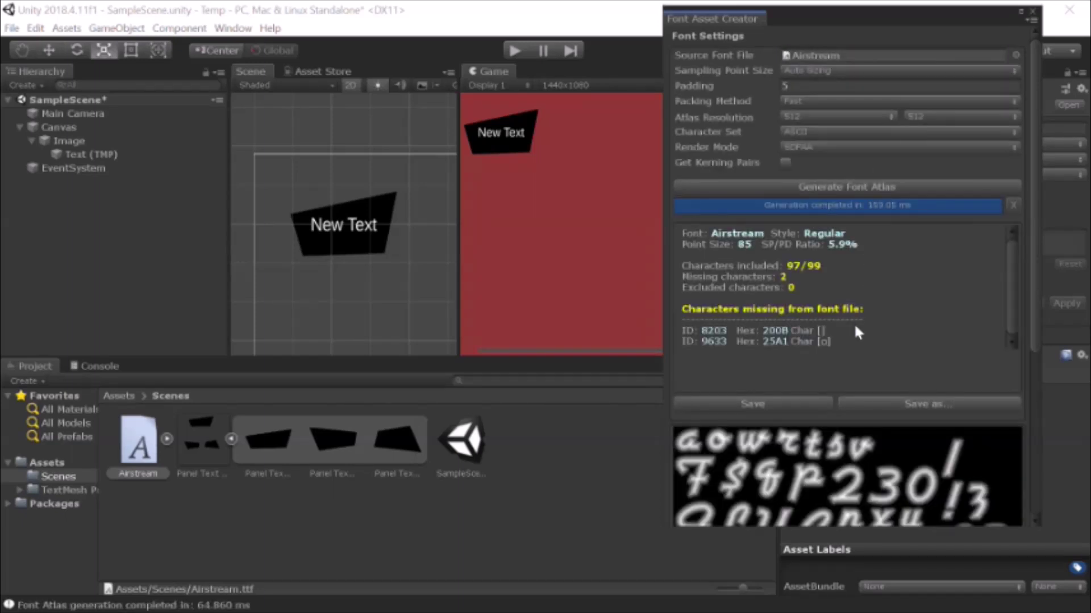
pyautogui.click(801, 404)
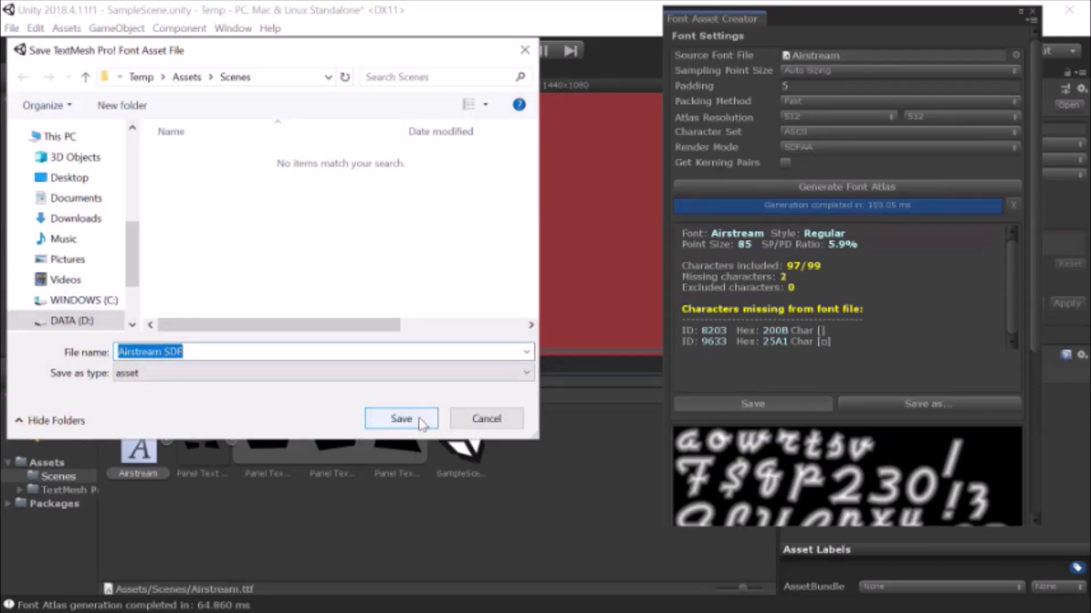
pyautogui.click(420, 422)
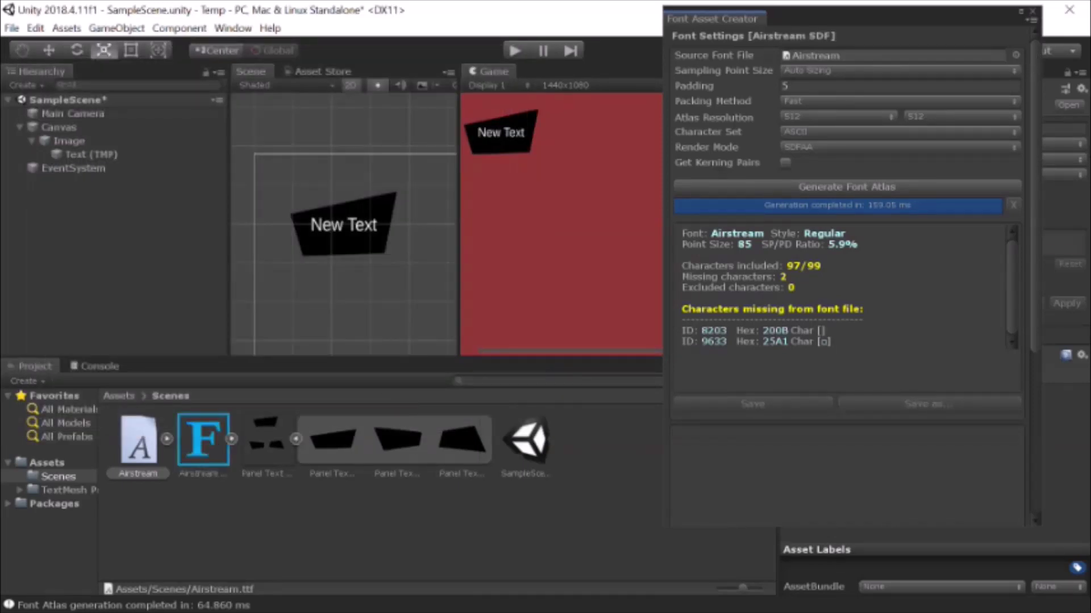
pyautogui.click(1033, 12)
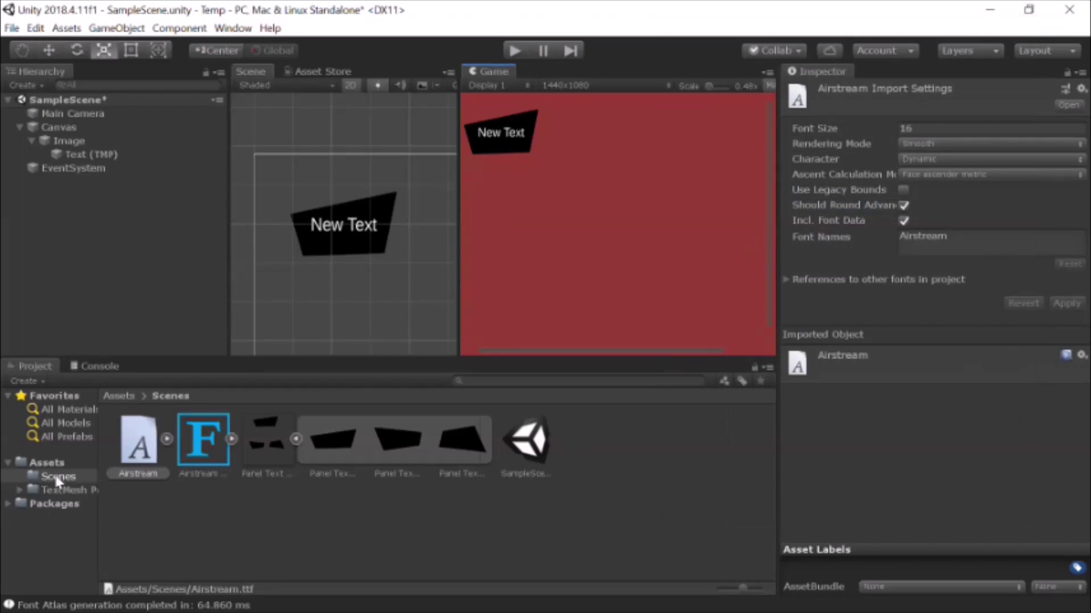
# - Select the Text (TMP) object inside the panel image and set its font asset to Airstream SDF
pyautogui.click(69, 489)
pyautogui.click(72, 475)
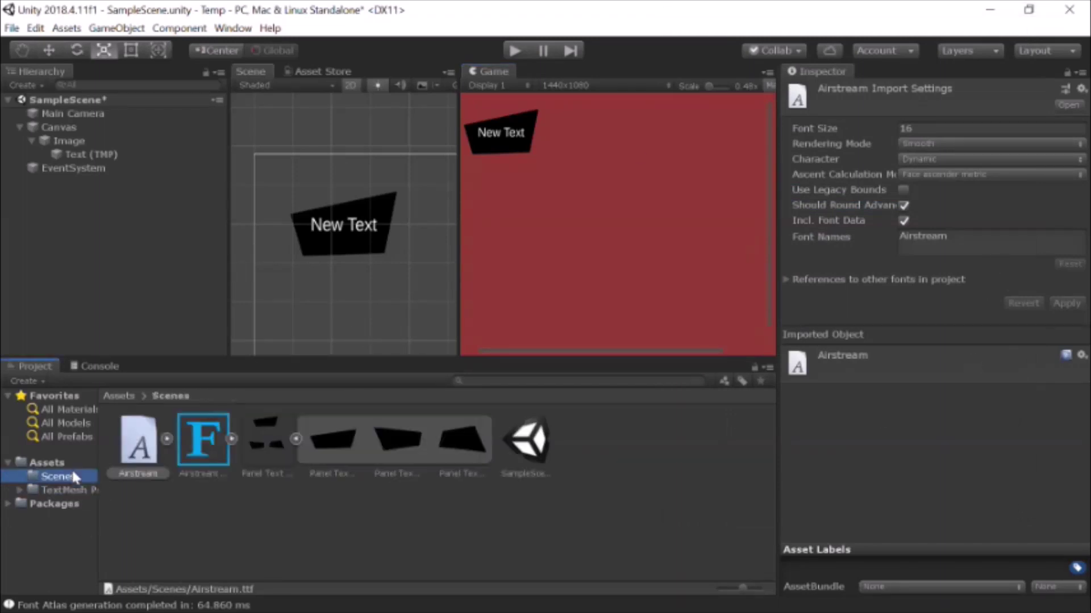
pyautogui.click(117, 154)
pyautogui.scroll(-5, 917, 227)
pyautogui.scroll(5, 917, 129)
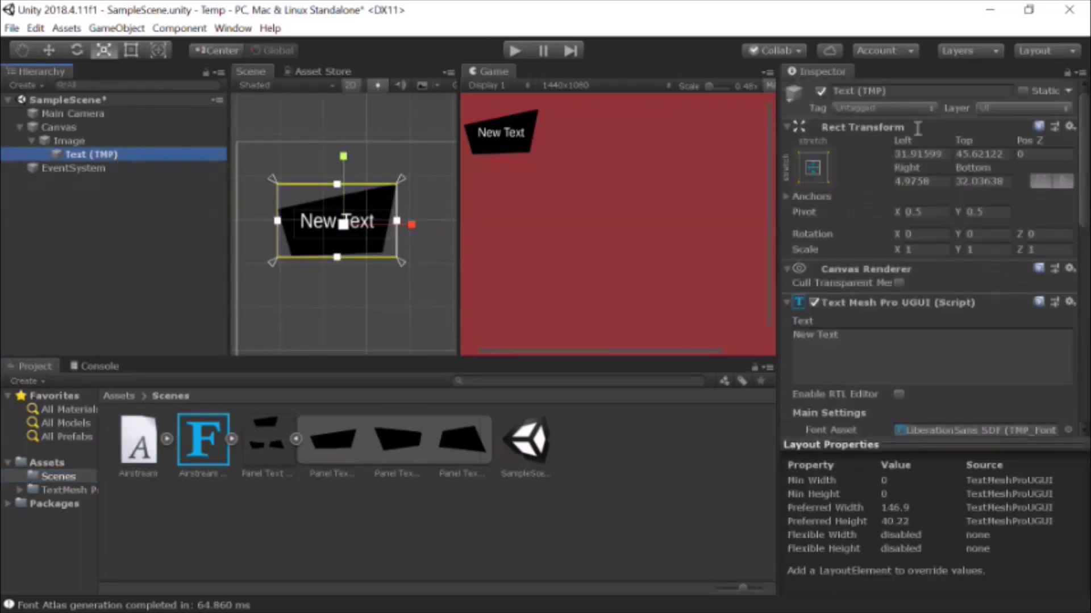
pyautogui.press('t')
pyautogui.scroll(-2, 776, 245)
pyautogui.scroll(2, 824, 245)
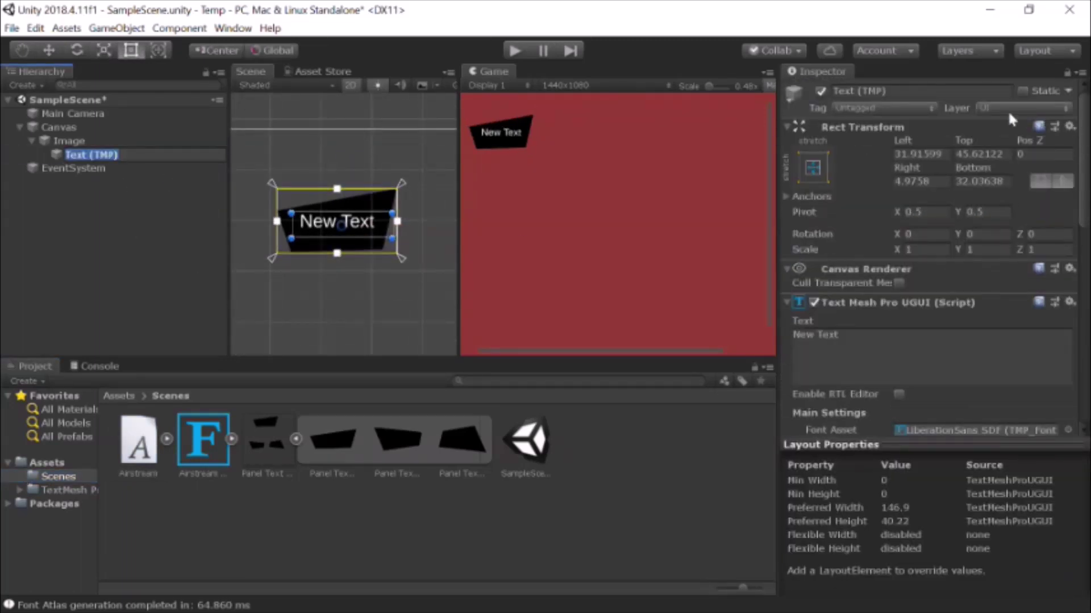
pyautogui.click(936, 92)
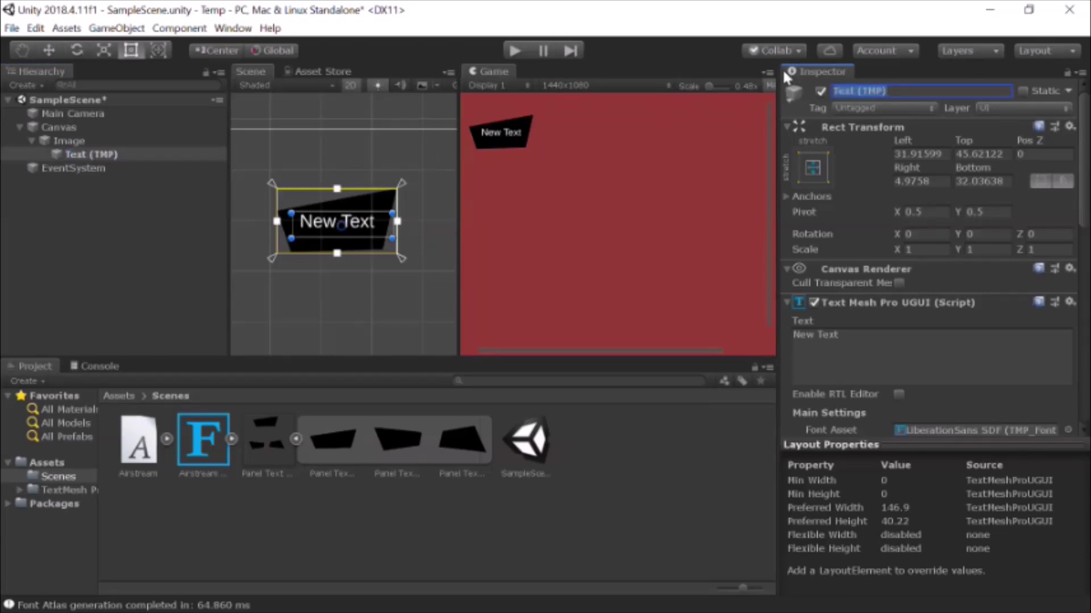
pyautogui.write('tart')
pyautogui.scroll(-5, 866, 180)
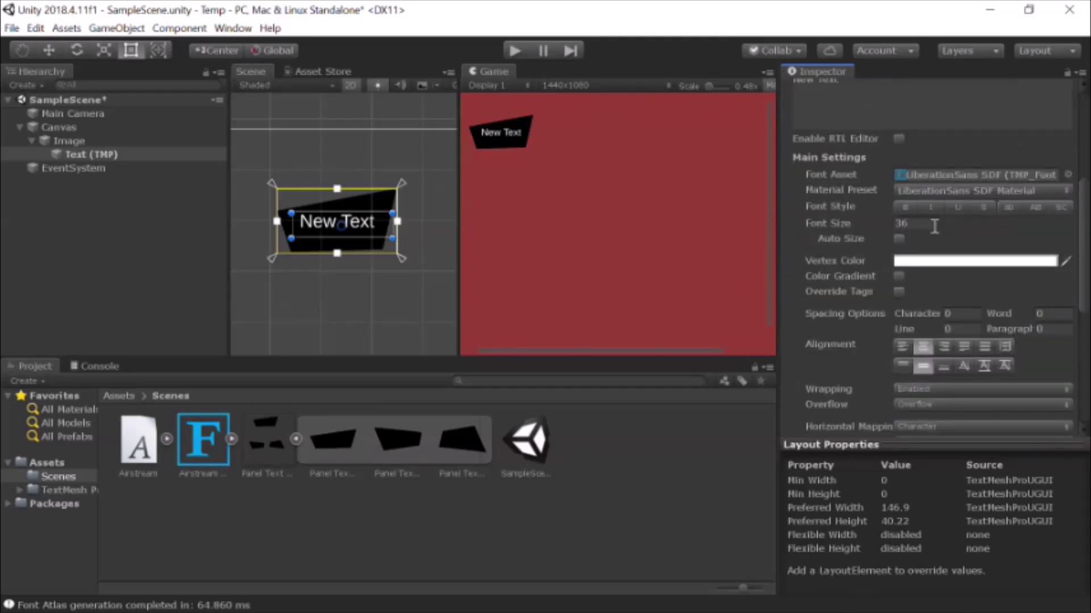
pyautogui.scroll(-4, 934, 226)
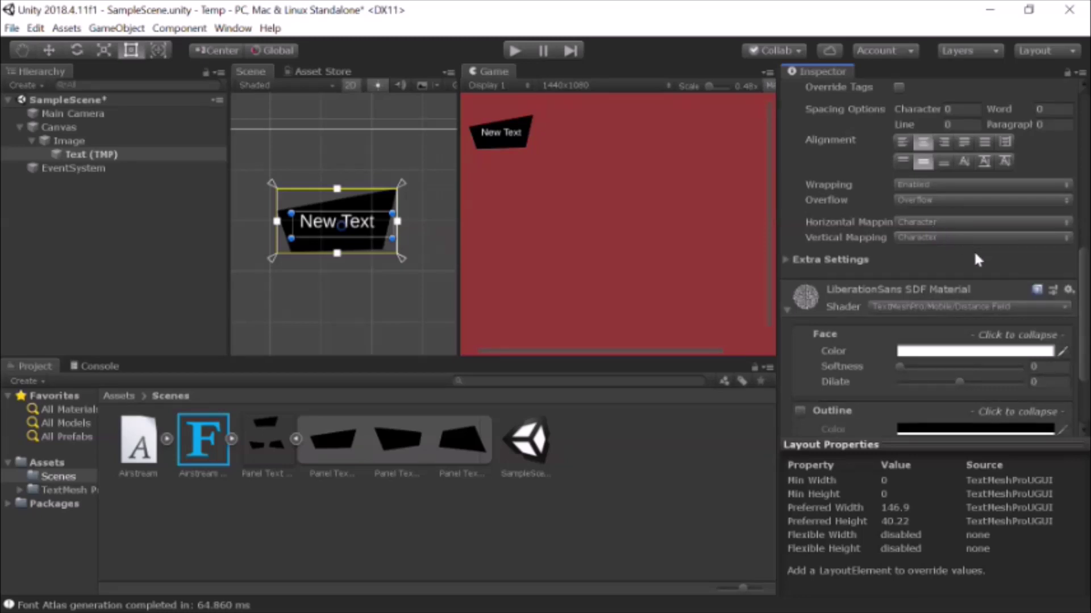
pyautogui.scroll(-2, 977, 260)
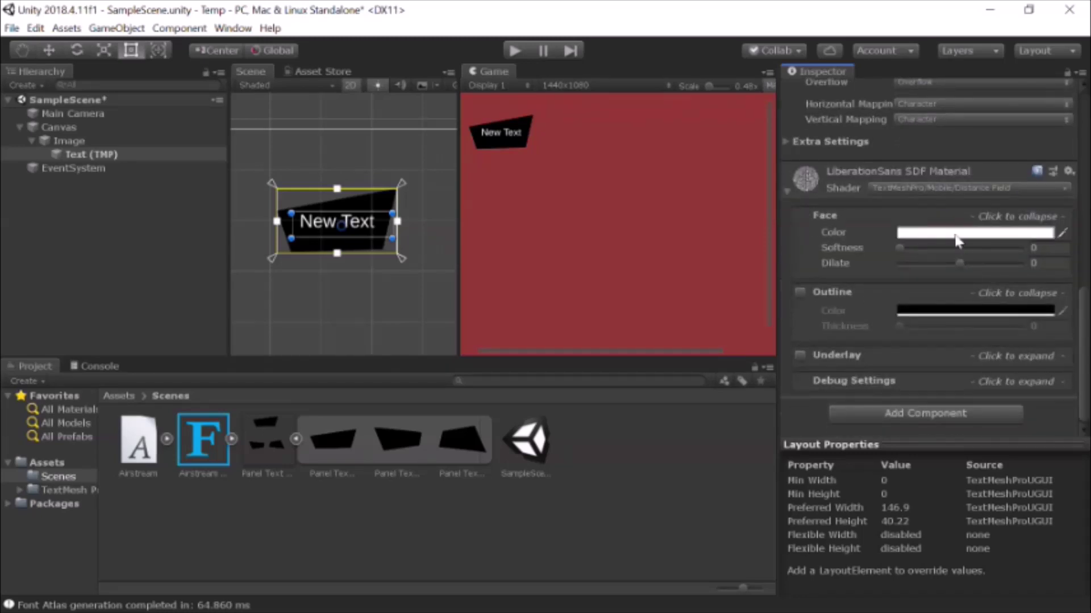
pyautogui.scroll(6, 1027, 195)
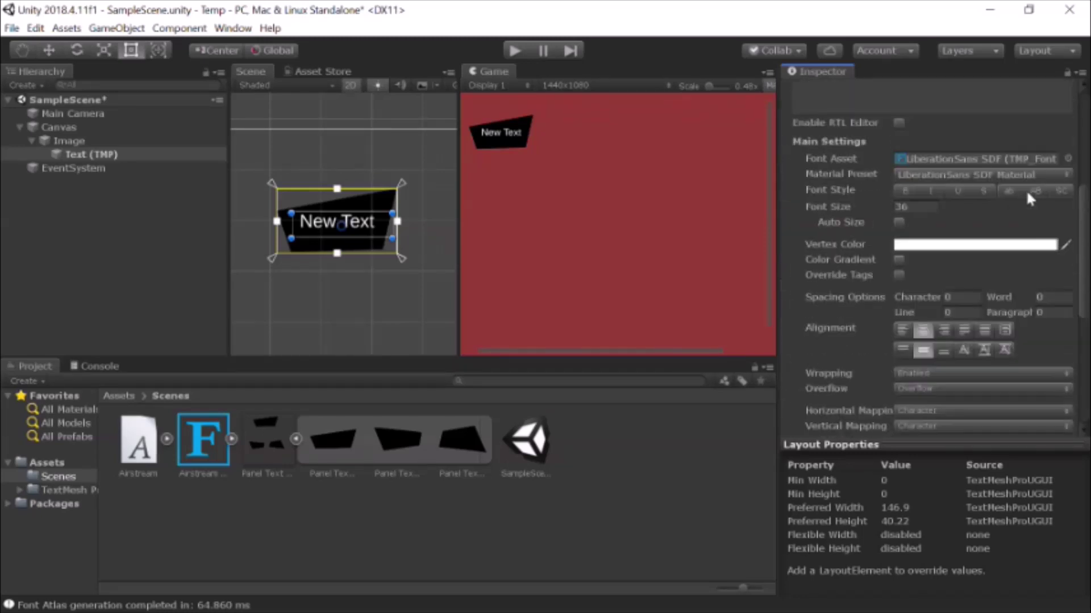
pyautogui.click(1070, 160)
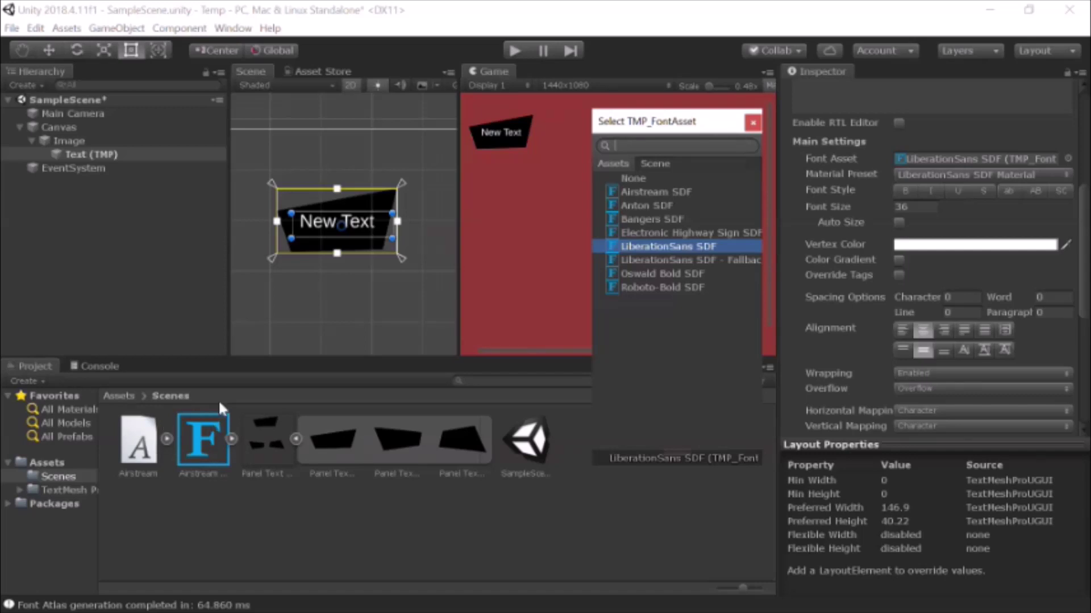
pyautogui.click(649, 192)
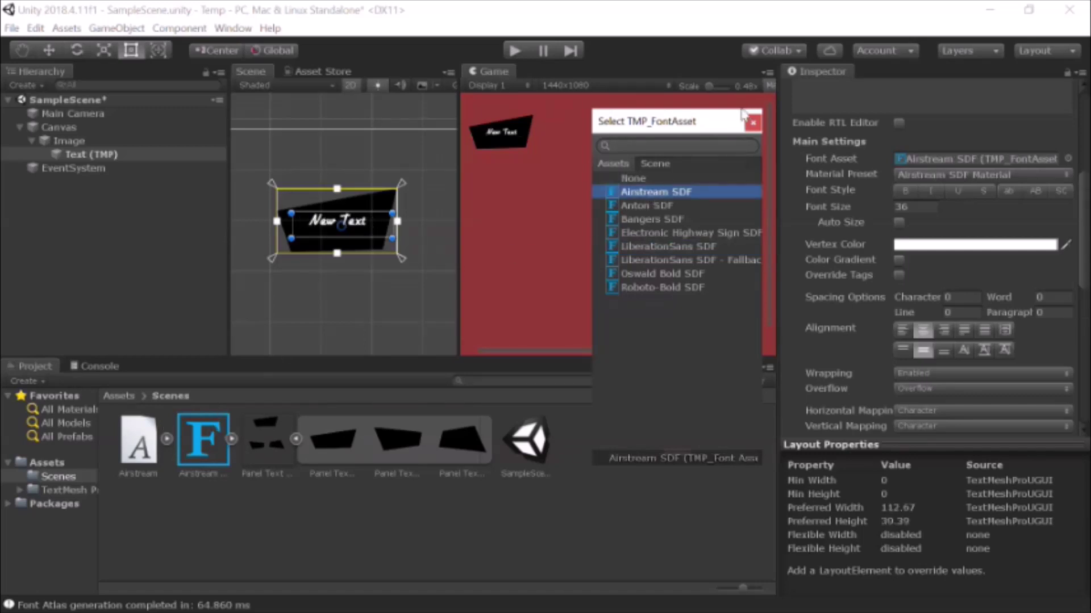
pyautogui.click(753, 123)
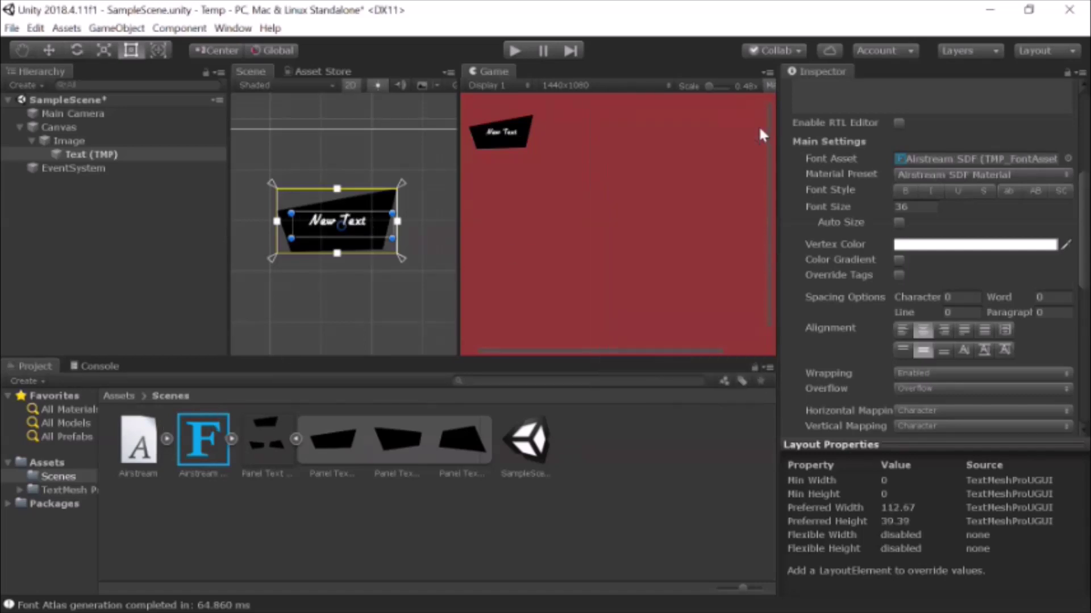
# - Enlarge the panel text's bounding box slightly and set its font size to about 52.1
pyautogui.click(899, 206)
pyautogui.moveTo(913, 205); pyautogui.dragTo(914, 205)
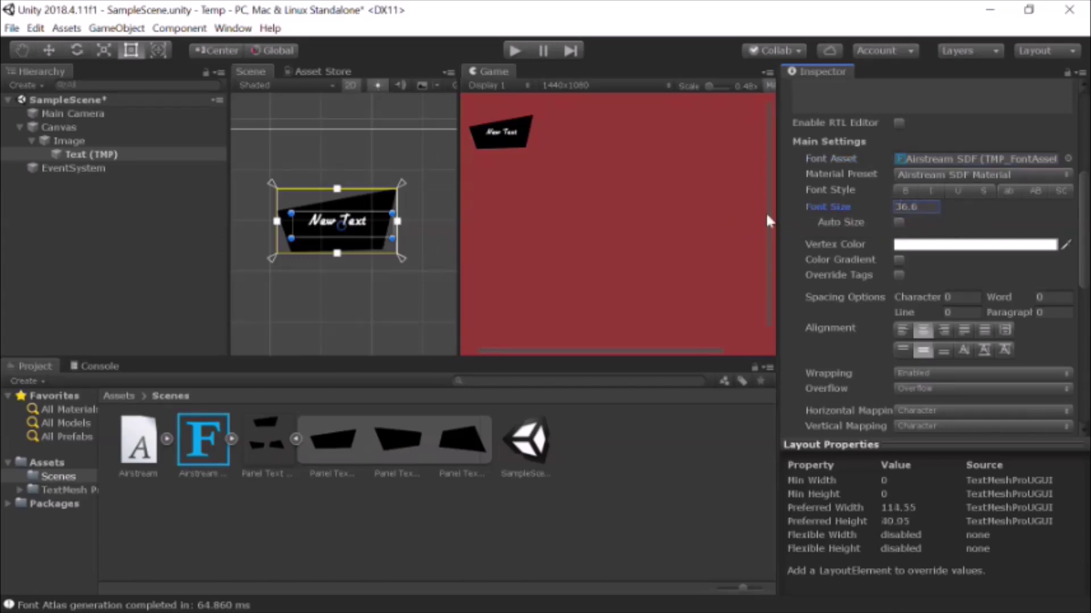
pyautogui.moveTo(288, 211); pyautogui.dragTo(286, 208)
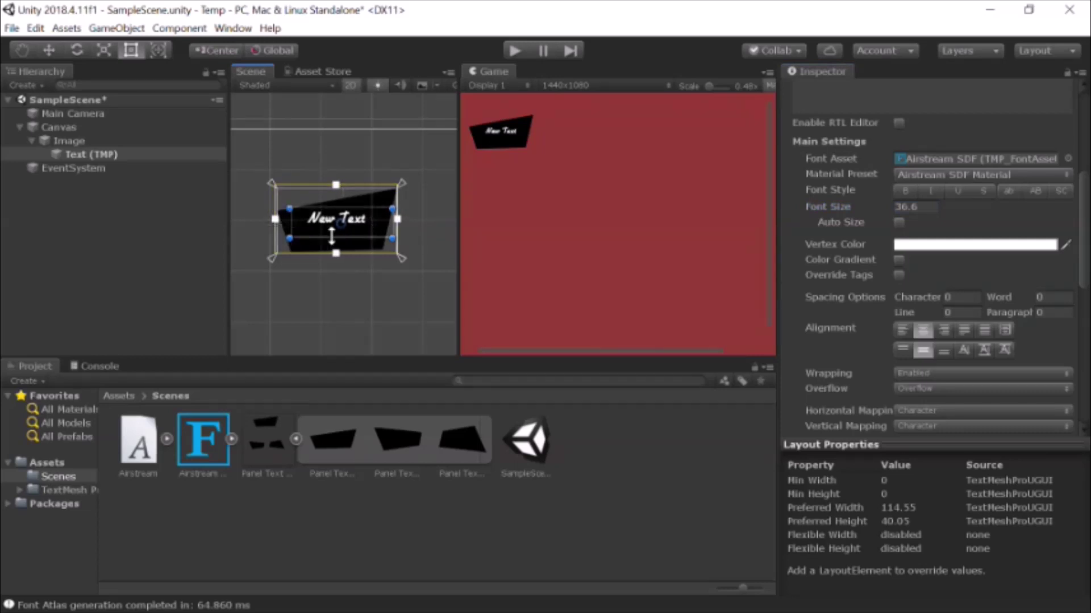
pyautogui.moveTo(336, 239); pyautogui.dragTo(335, 244)
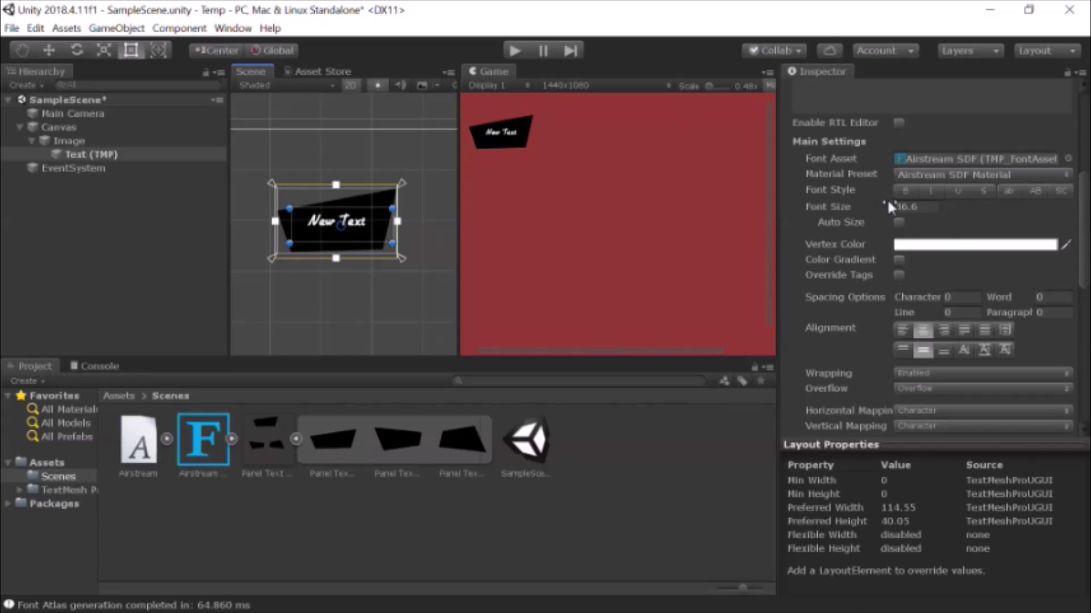
pyautogui.moveTo(887, 208); pyautogui.dragTo(975, 208)
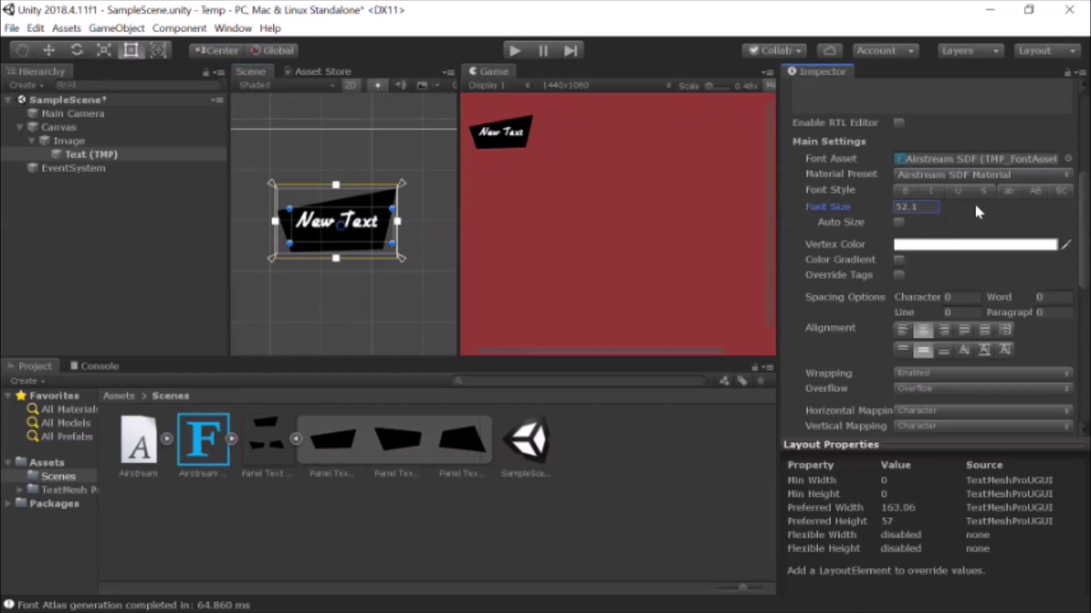
# - Set the face color of the text's Airstream SDF Material to dark green, hex 146A27
pyautogui.scroll(-5, 923, 233)
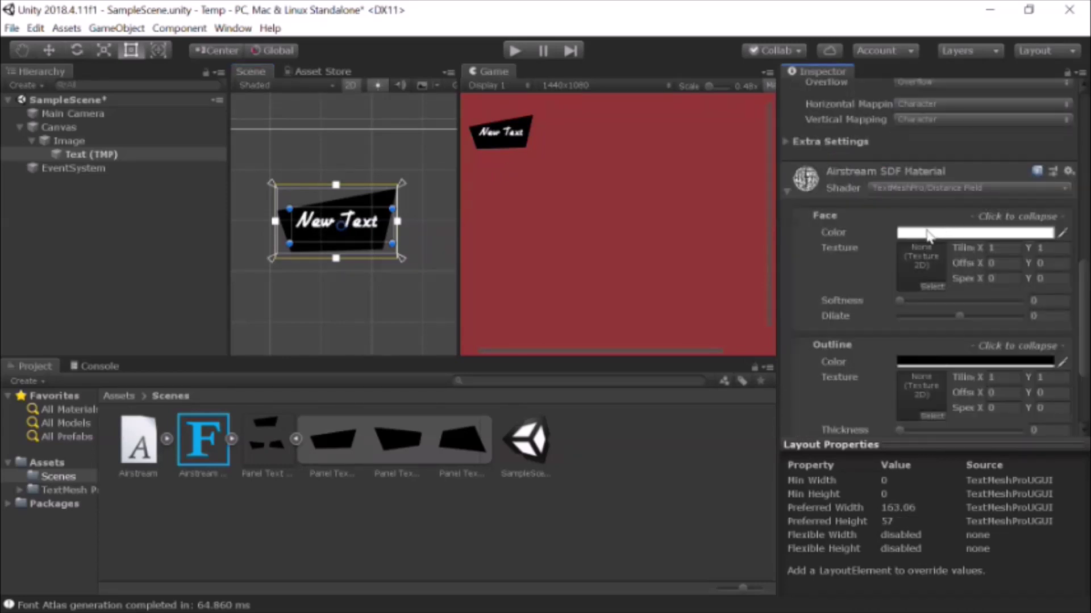
pyautogui.scroll(4, 924, 233)
pyautogui.scroll(3, 927, 236)
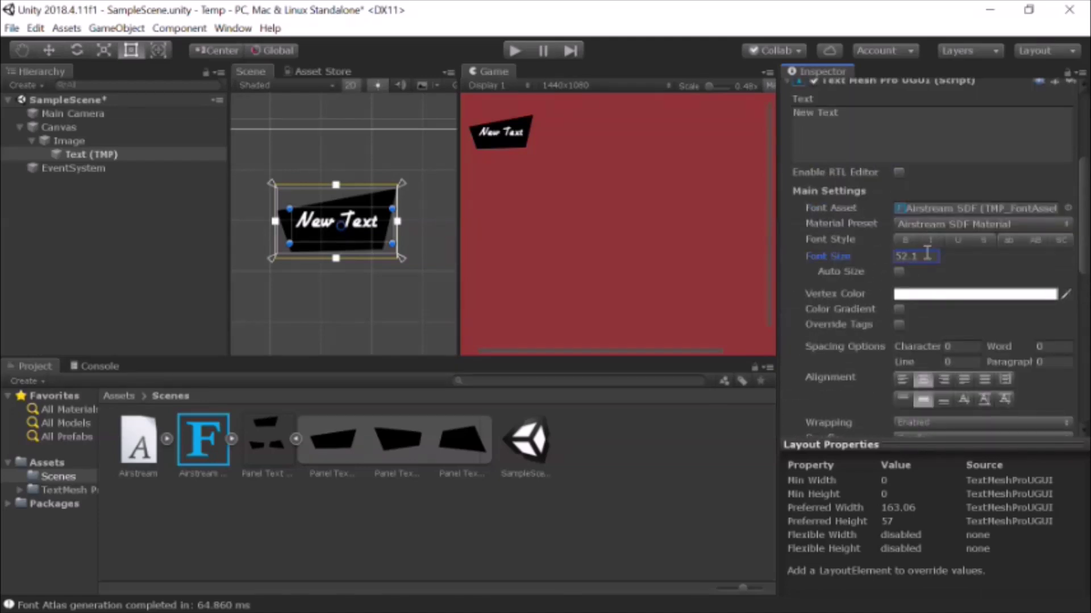
pyautogui.scroll(-3, 925, 250)
pyautogui.scroll(-2, 897, 276)
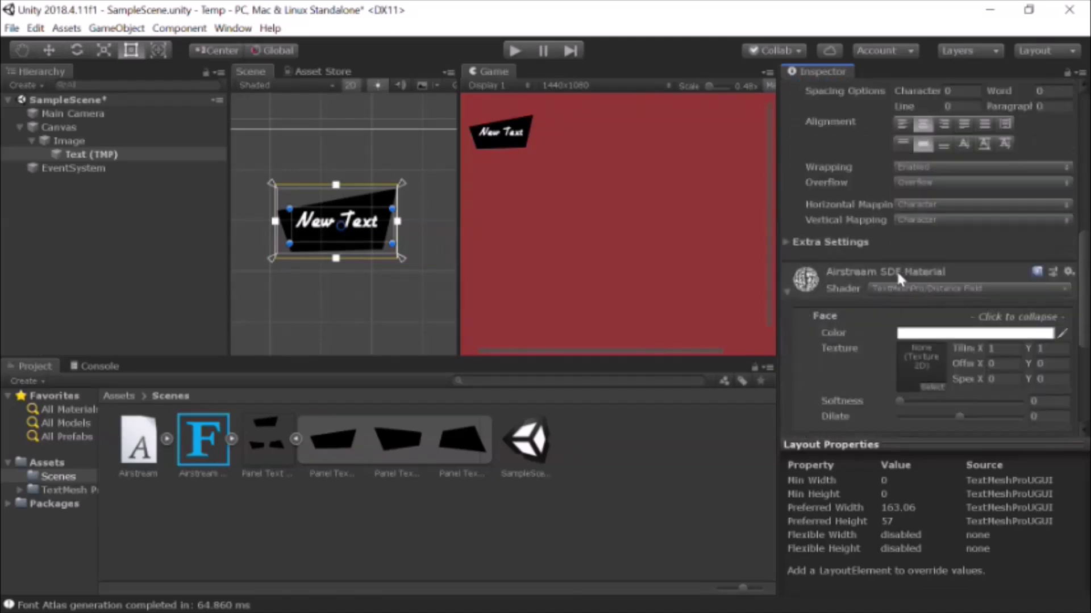
pyautogui.scroll(-3, 897, 270)
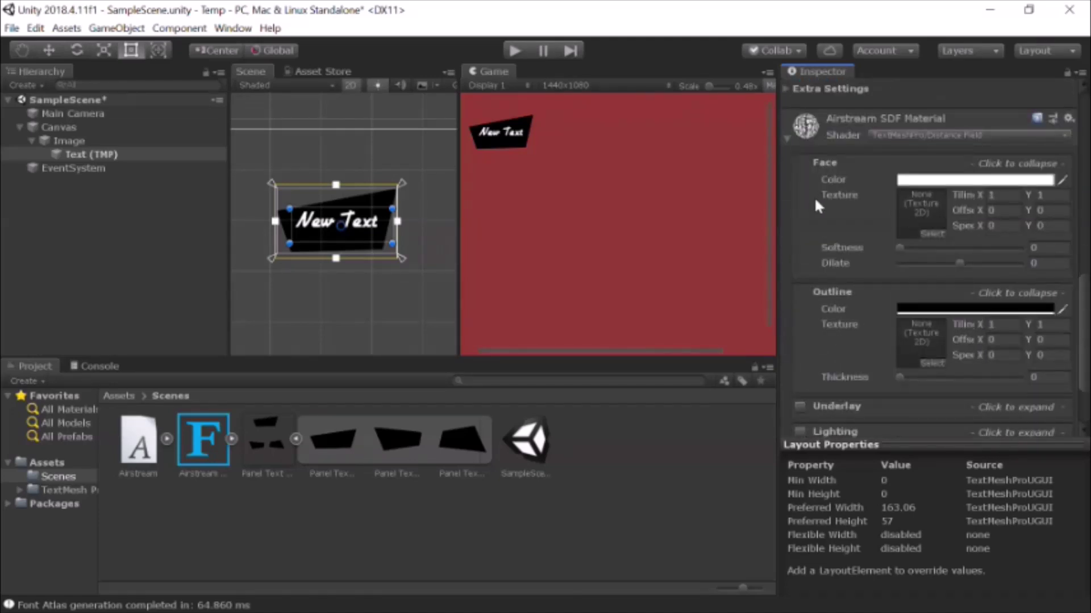
pyautogui.click(979, 181)
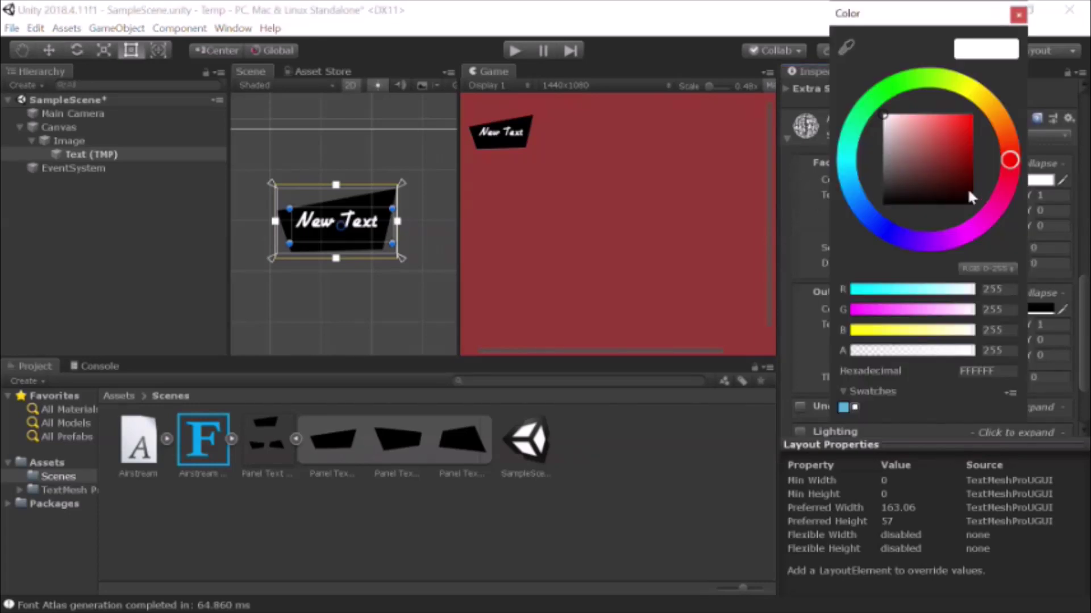
pyautogui.moveTo(908, 180)
pyautogui.mouseDown()
pyautogui.moveTo(924, 155)
pyautogui.moveTo(905, 162)
pyautogui.moveTo(929, 139)
pyautogui.moveTo(941, 137)
pyautogui.moveTo(928, 172)
pyautogui.moveTo(947, 181)
pyautogui.moveTo(957, 166)
pyautogui.mouseUp()
pyautogui.click(873, 100)
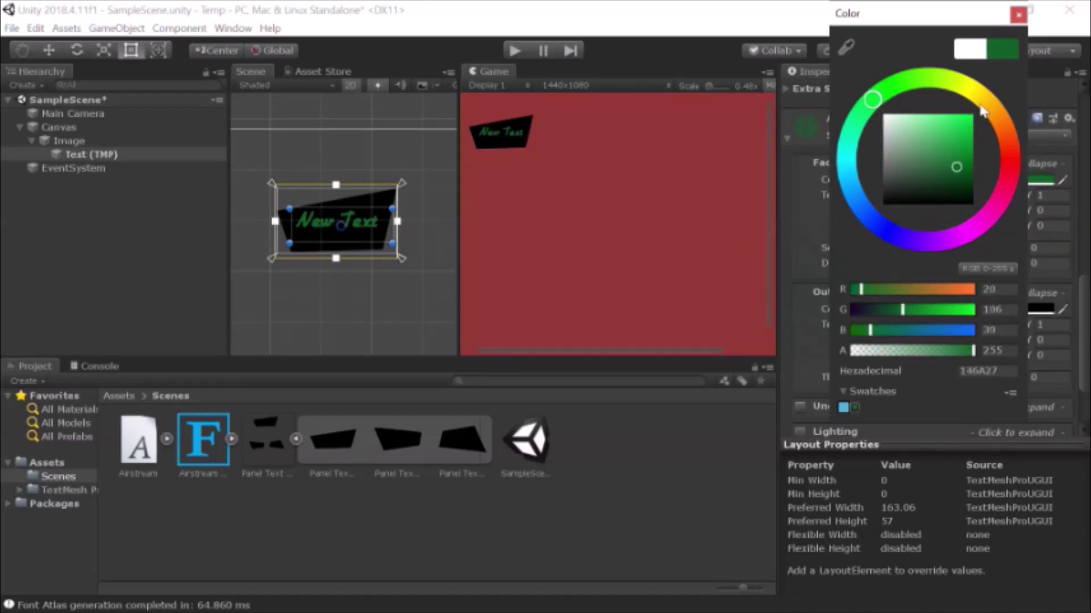
pyautogui.click(1017, 15)
# - Enable Glow on the Airstream SDF Material and give it a light grey-green color, about AAB5AA
pyautogui.scroll(-3, 957, 215)
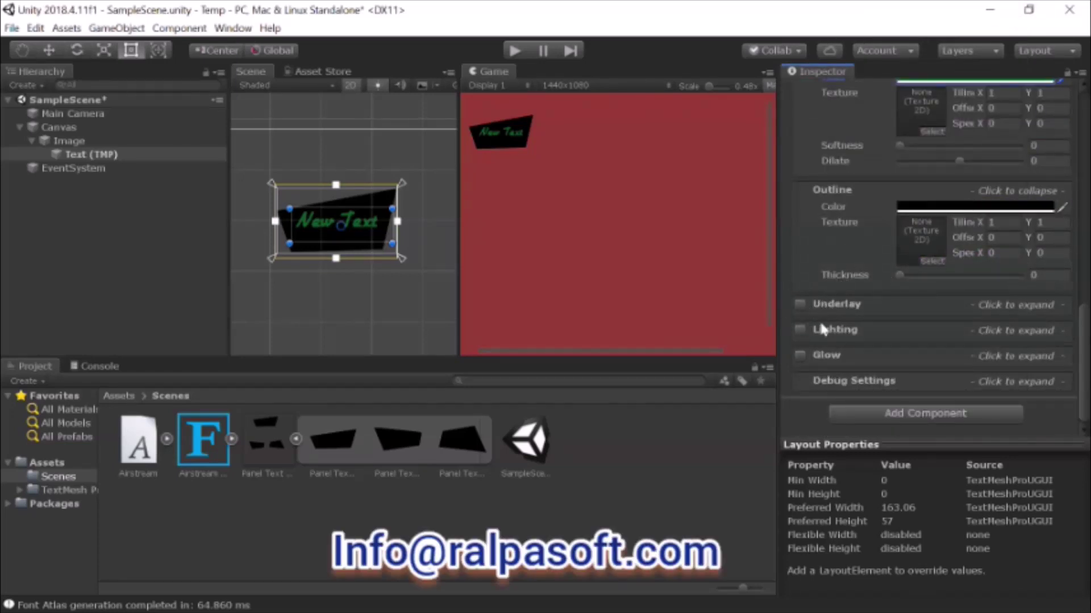
pyautogui.click(800, 356)
pyautogui.click(825, 356)
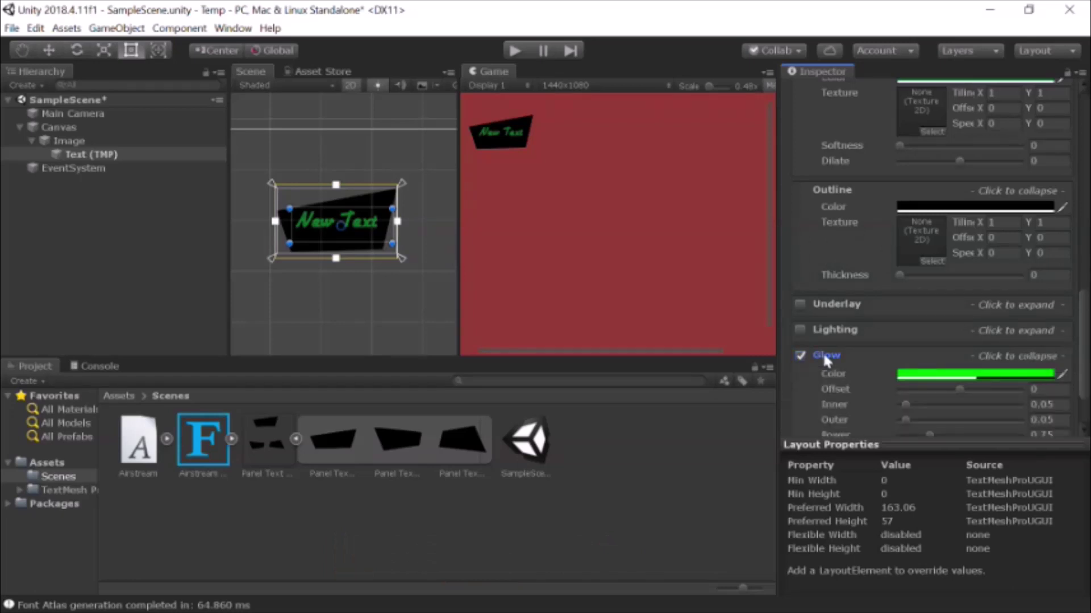
pyautogui.click(955, 374)
pyautogui.moveTo(904, 123); pyautogui.dragTo(893, 146)
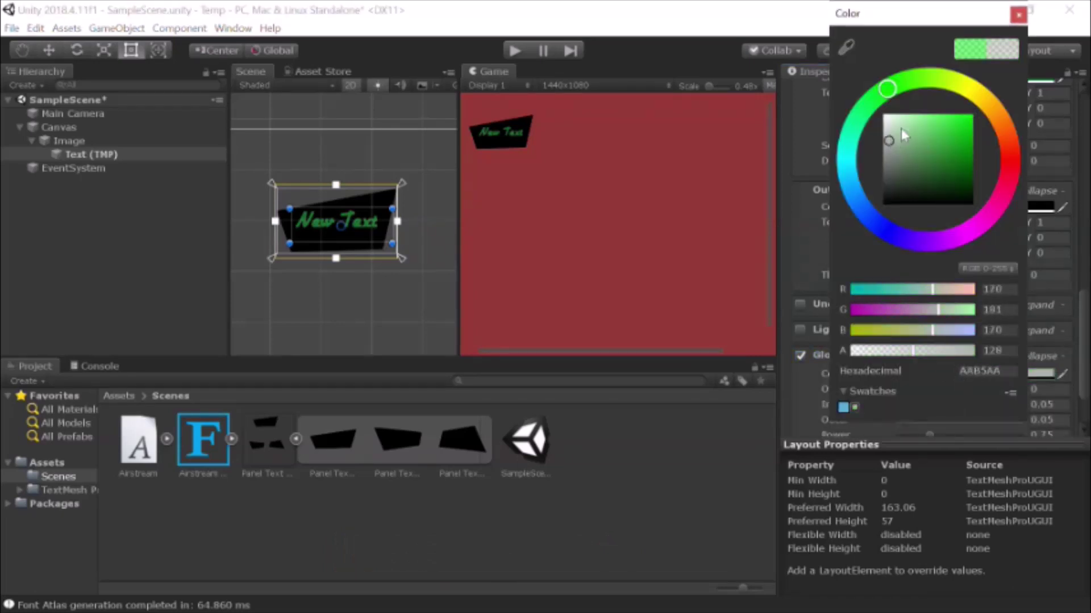
pyautogui.click(1018, 14)
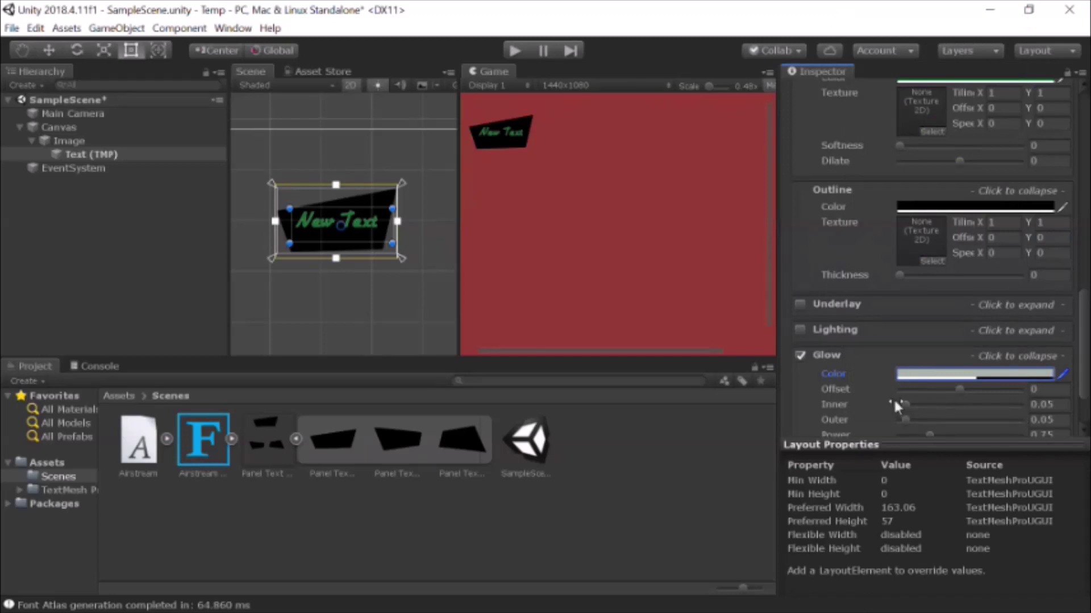
# - Adjust the text glow to about 0.282 inner, 0.148 outer and 0.482 power
pyautogui.moveTo(902, 402); pyautogui.dragTo(918, 420)
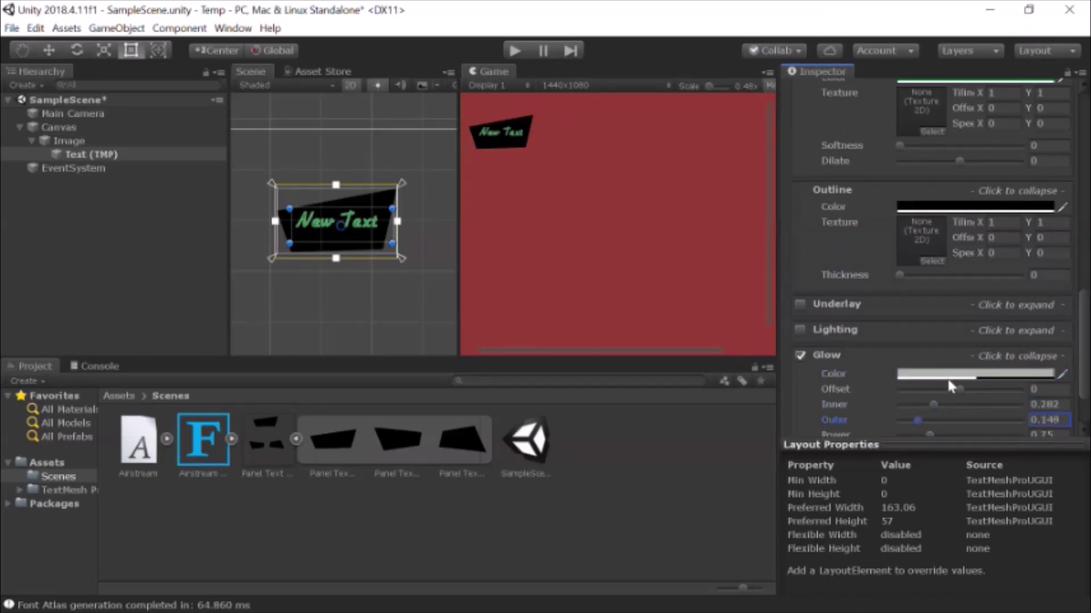
pyautogui.scroll(-3, 943, 398)
pyautogui.click(931, 353)
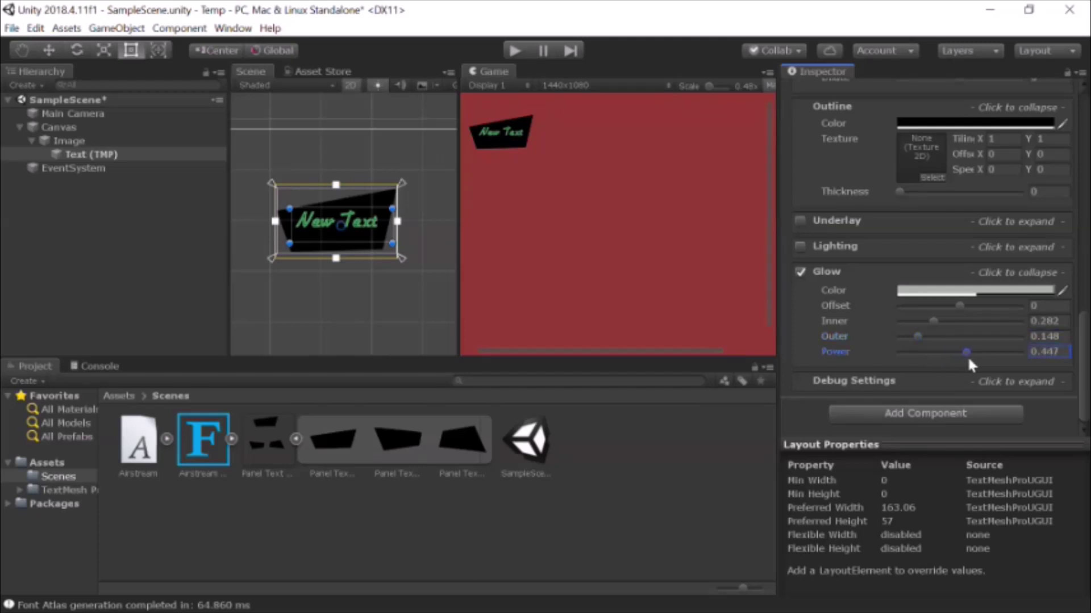
pyautogui.moveTo(968, 361); pyautogui.dragTo(963, 360)
pyautogui.scroll(3, 278, 181)
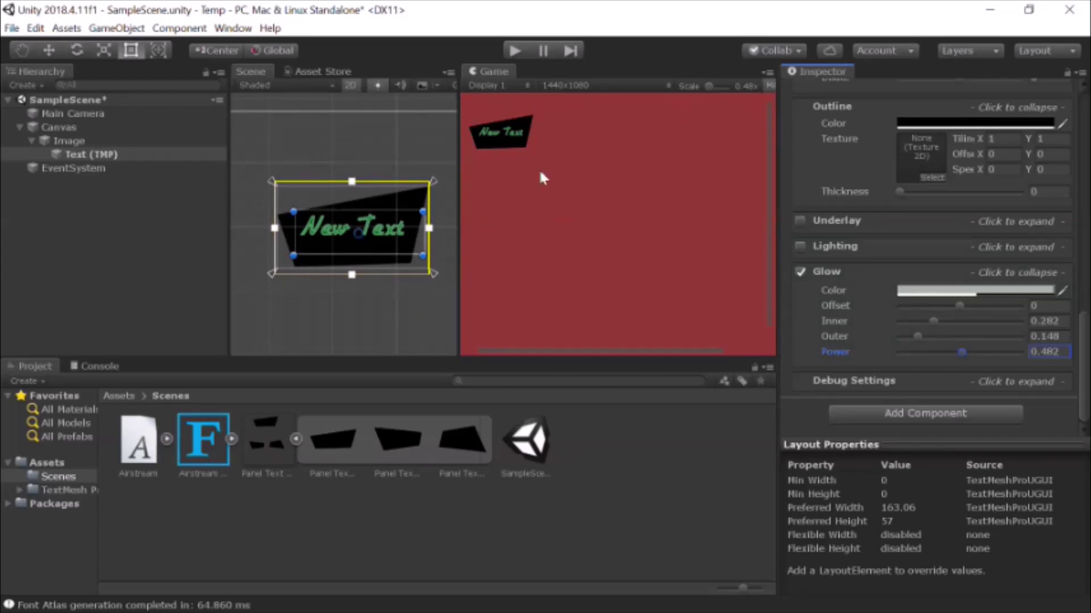
pyautogui.click(91, 113)
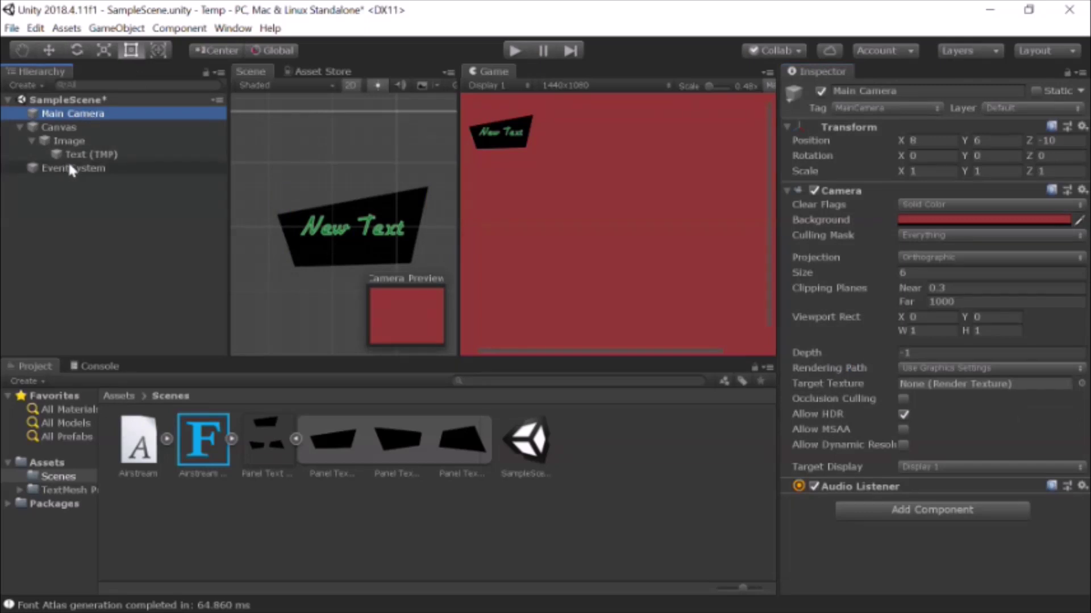
pyautogui.click(59, 176)
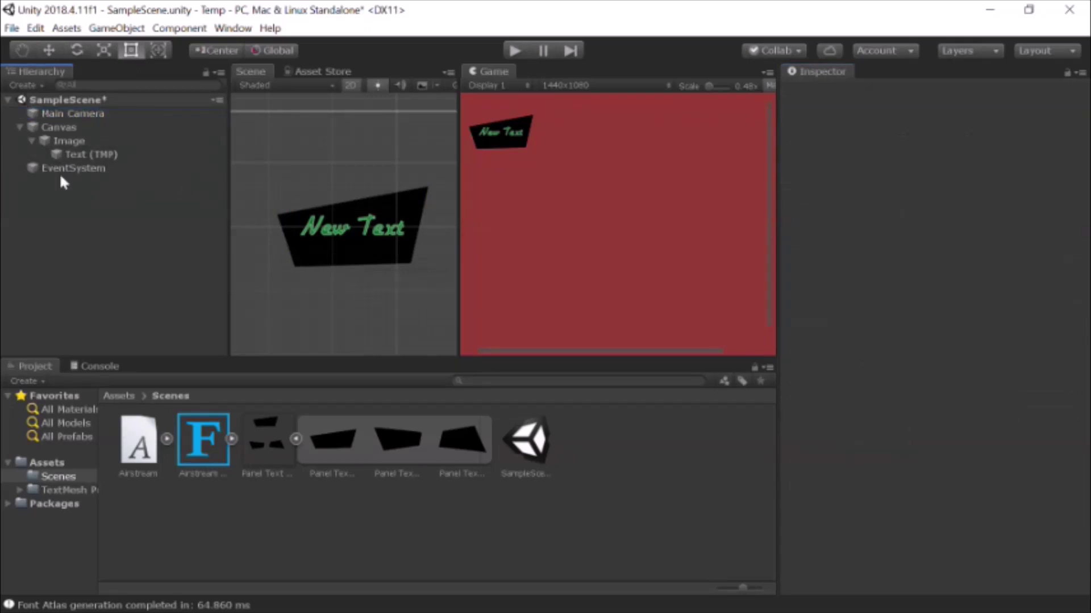
pyautogui.click(60, 131)
pyautogui.rightClick(59, 130)
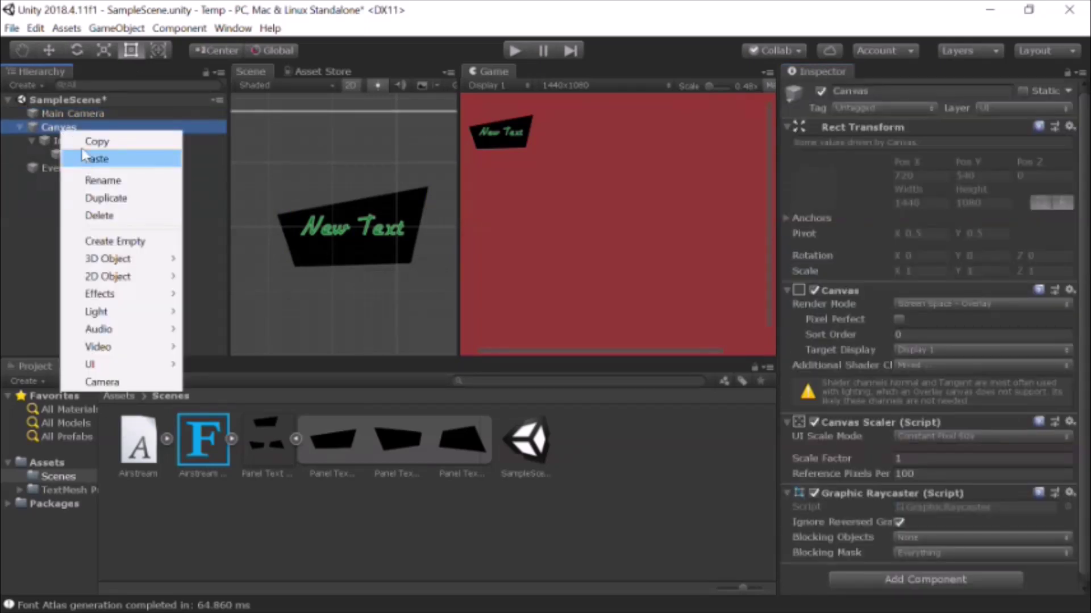
pyautogui.click(16, 226)
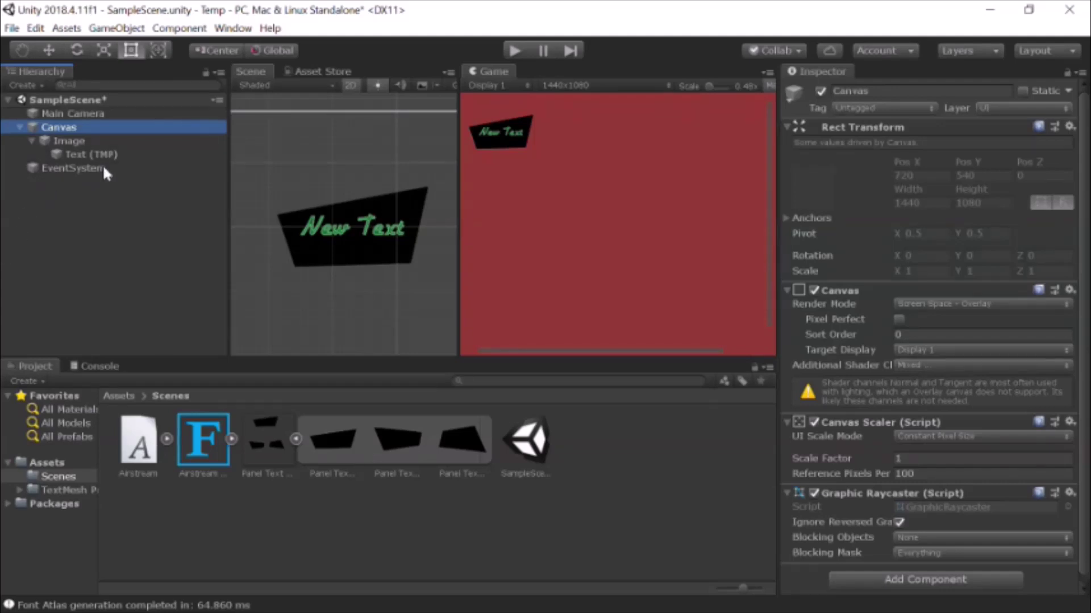